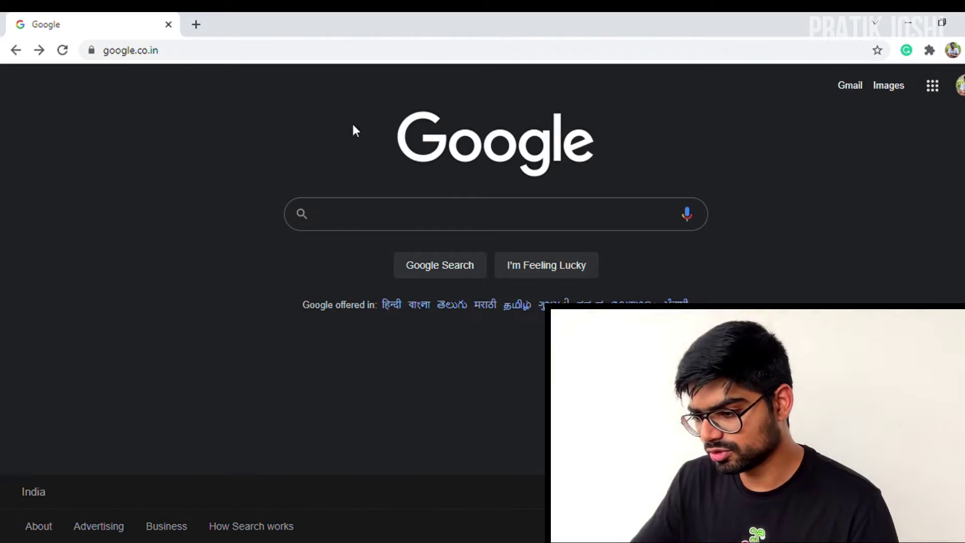
Search Google for mba.com and look through the search results.
click(358, 225)
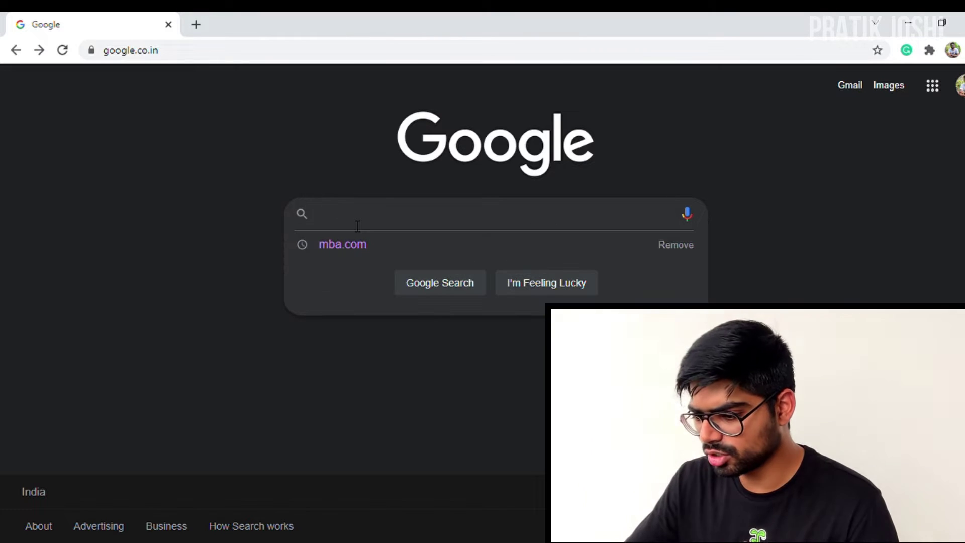
text(mba.com)
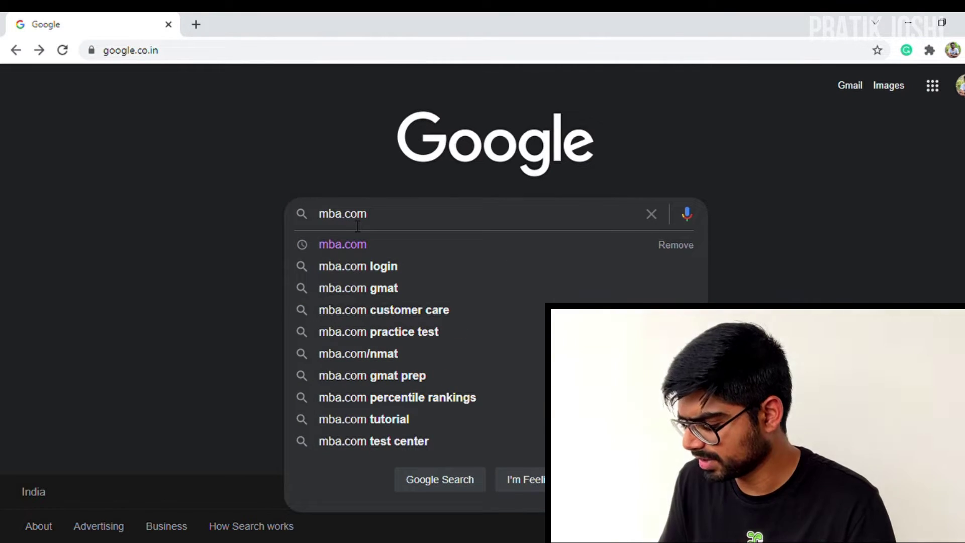
key(Return)
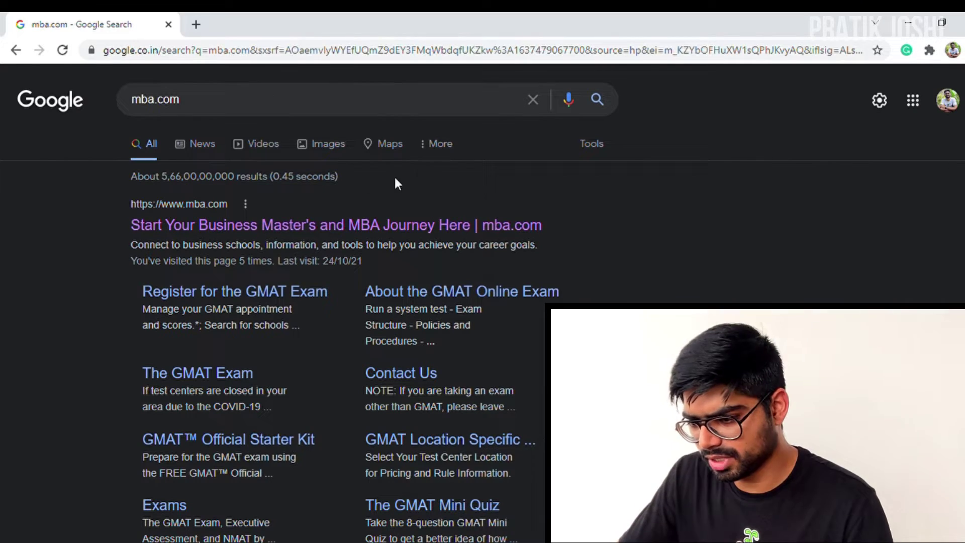
scroll(417, 168, down, 10)
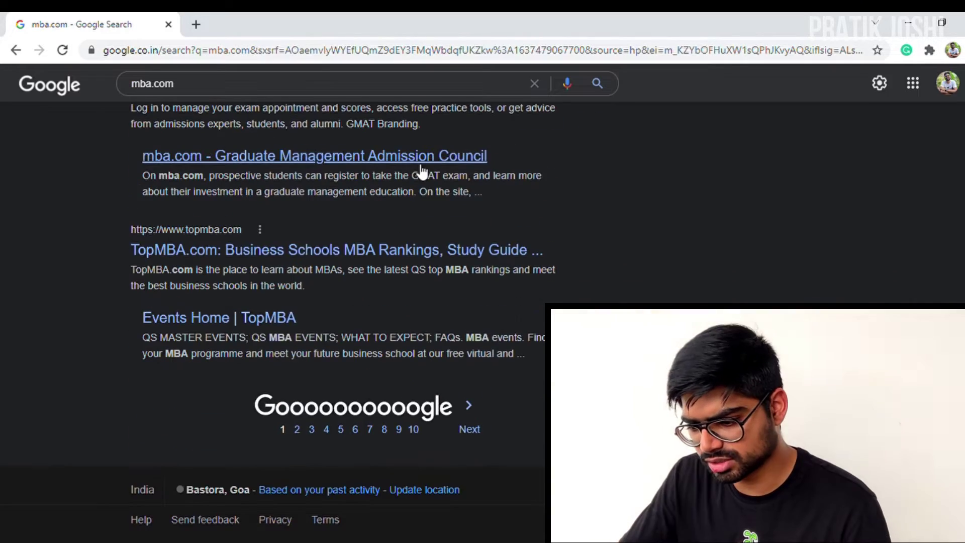
scroll(417, 168, up, 10)
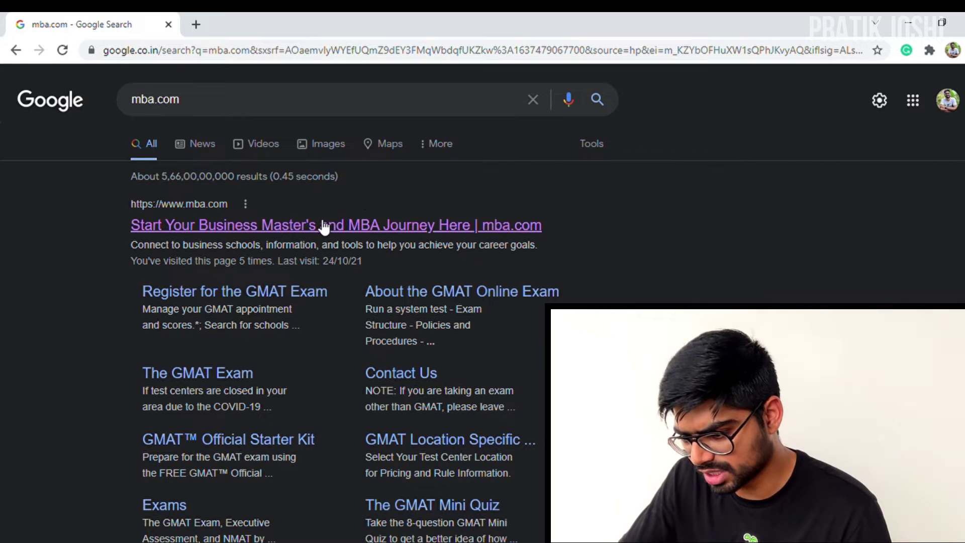
Open the official mba.com site and go to its account creation form.
click(323, 226)
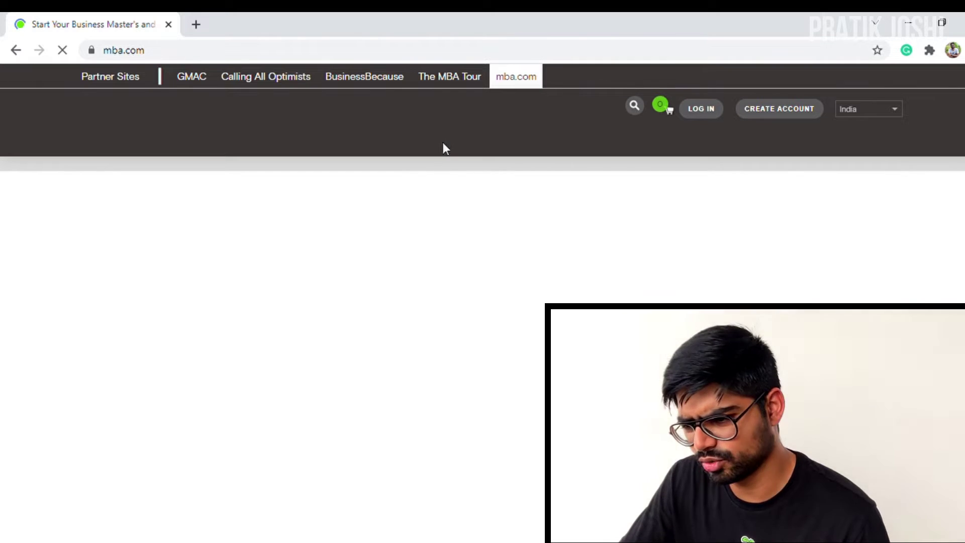
mouse_move(448, 142)
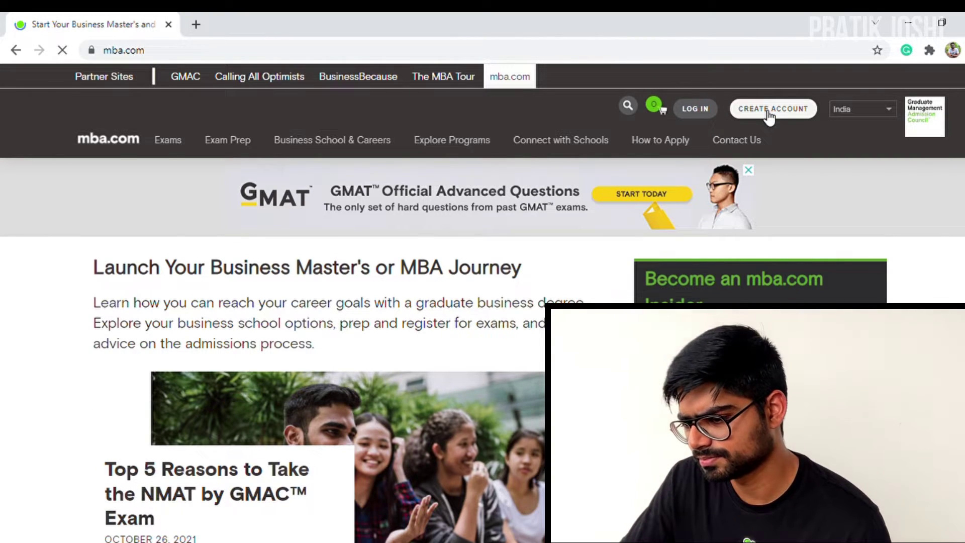
click(769, 112)
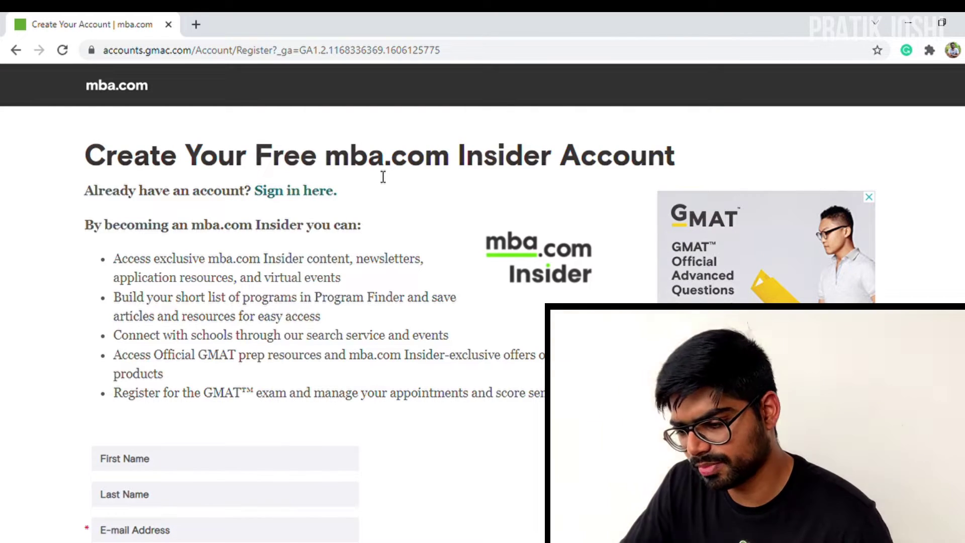
Review the mba.com registration form, including its name, e-mail and password fields, communication preferences, terms of use and robot check.
scroll(393, 194, down, 8)
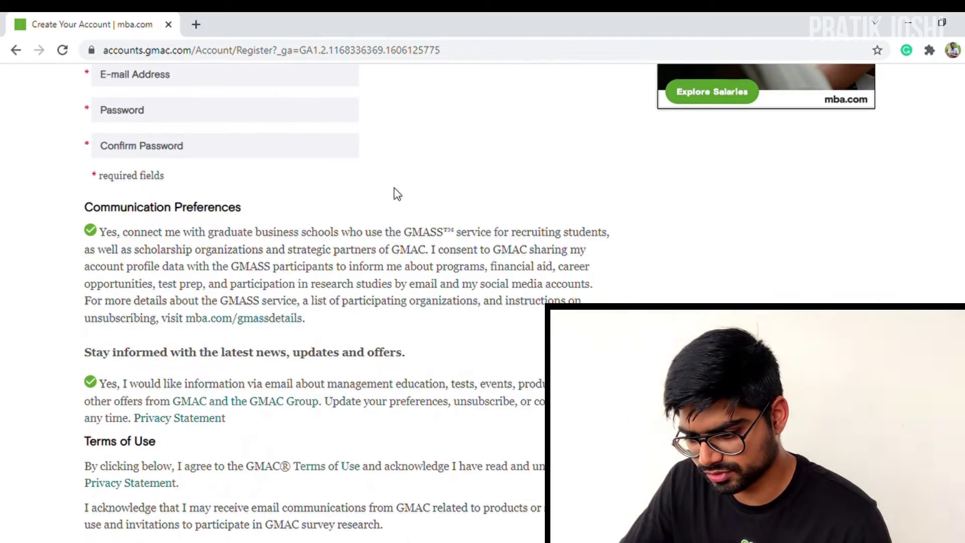
scroll(397, 193, down, 5)
scroll(397, 193, up, 10)
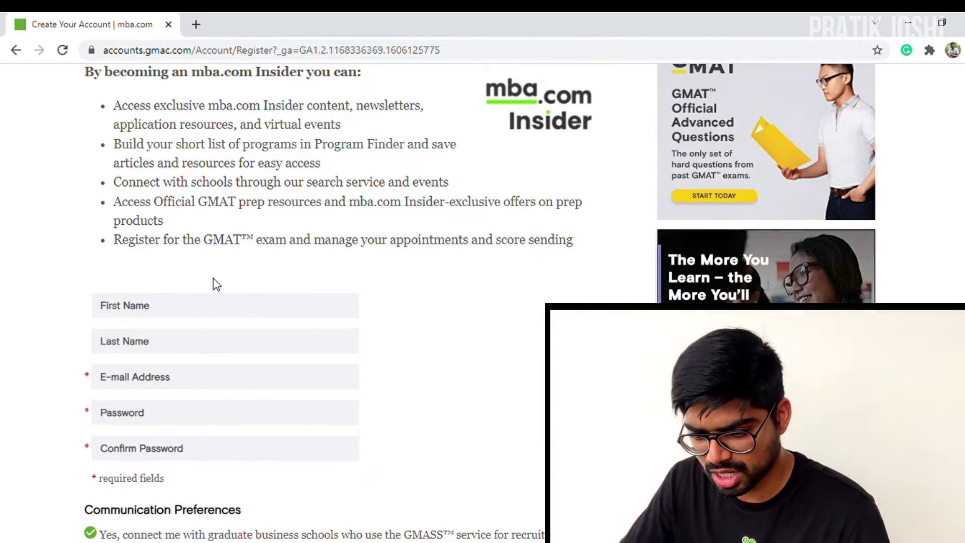
scroll(180, 306, down, 1)
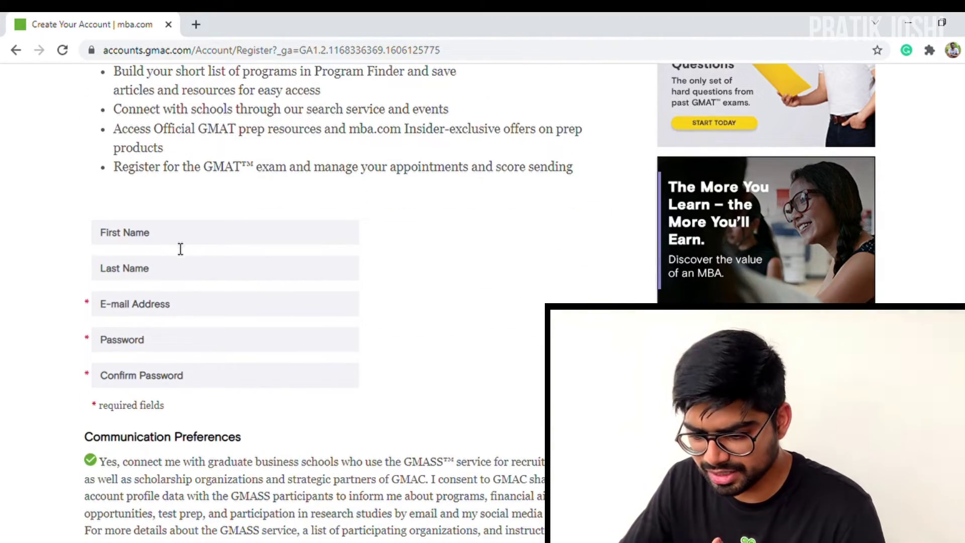
click(180, 245)
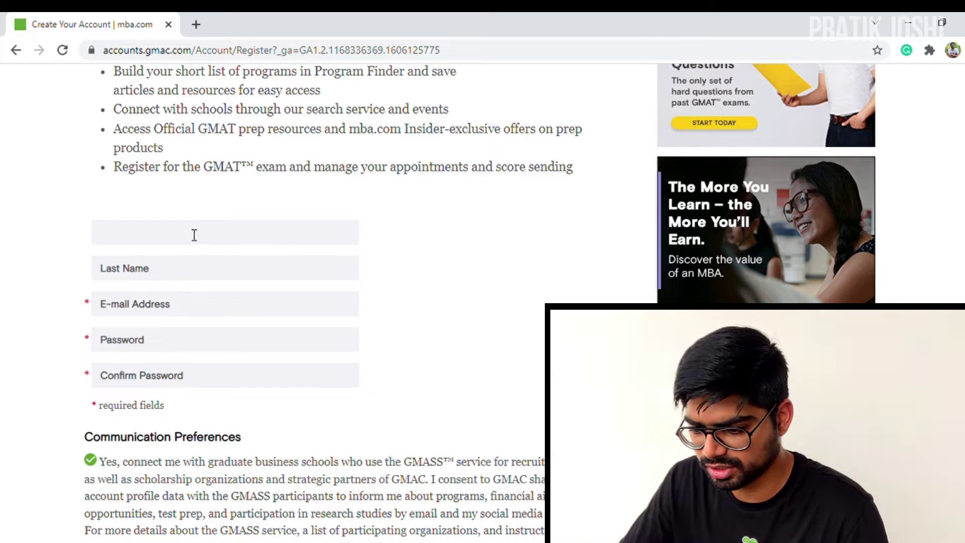
click(194, 213)
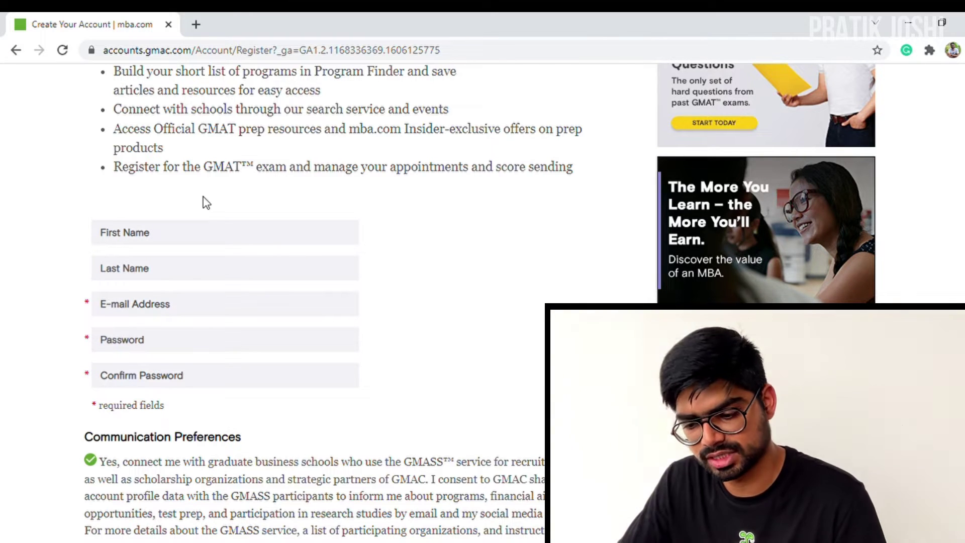
scroll(236, 255, down, 4)
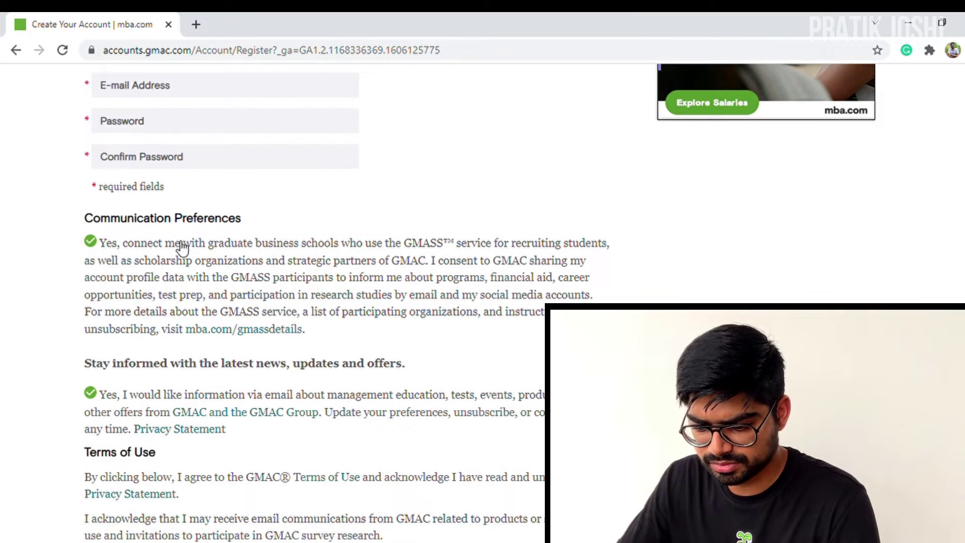
scroll(182, 247, down, 1)
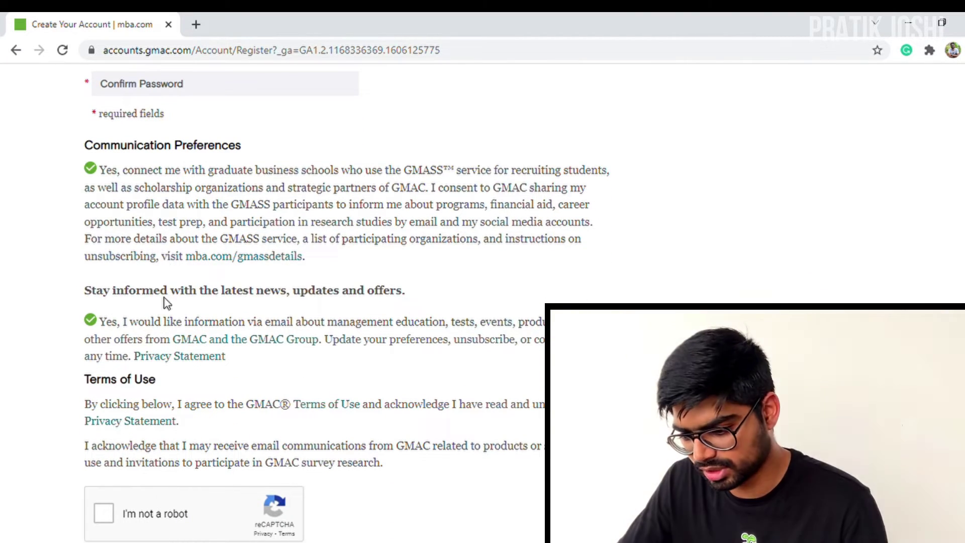
scroll(164, 302, down, 5)
scroll(279, 269, up, 10)
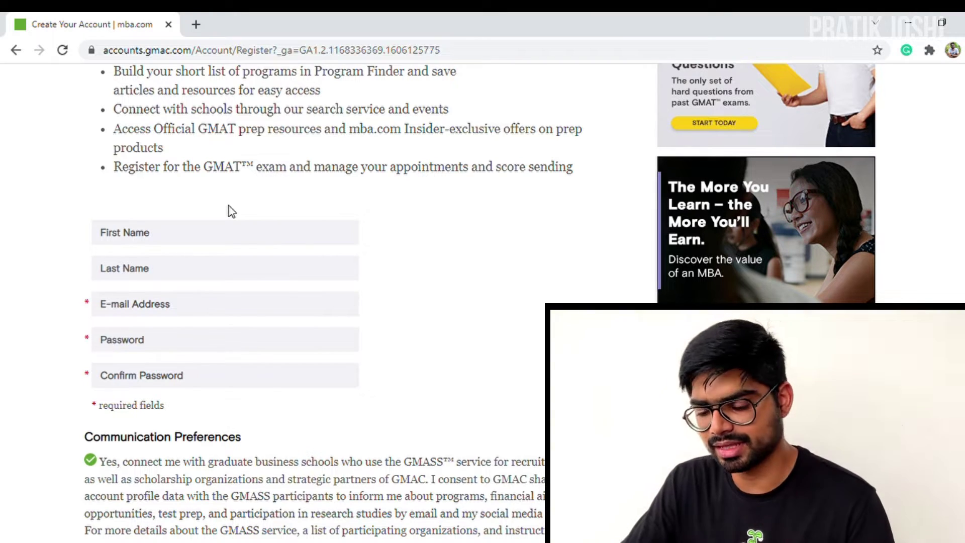
scroll(183, 393, down, 10)
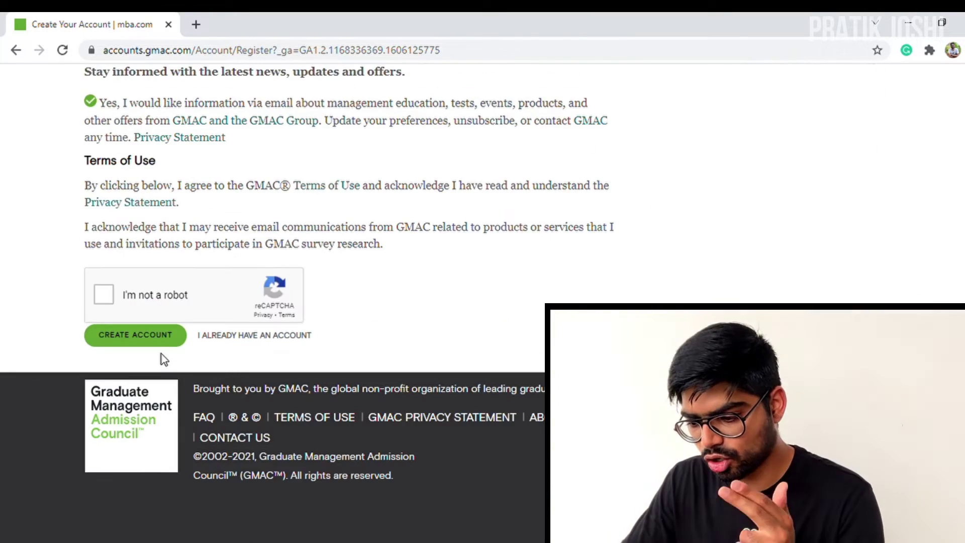
scroll(163, 357, up, 10)
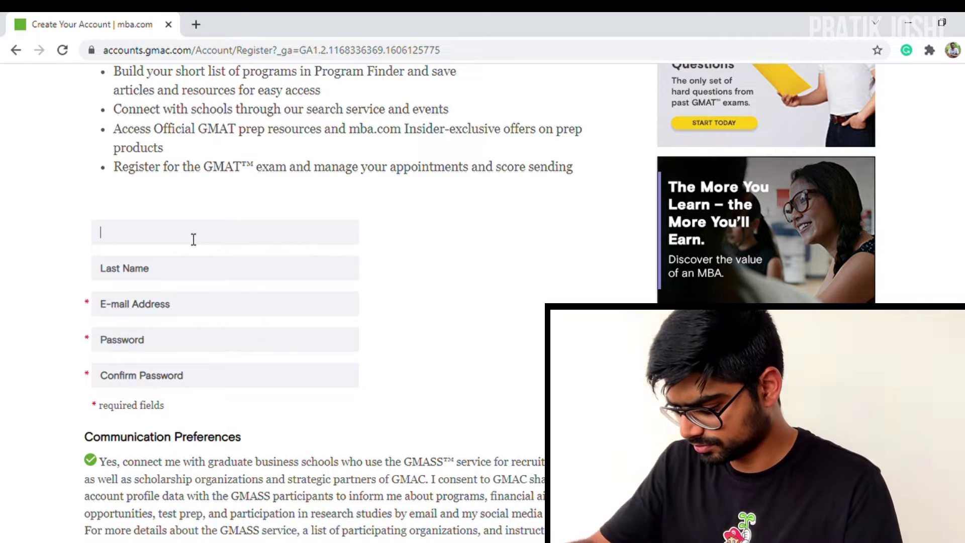
Fill in the applicant's first name on the registration form.
text(p)
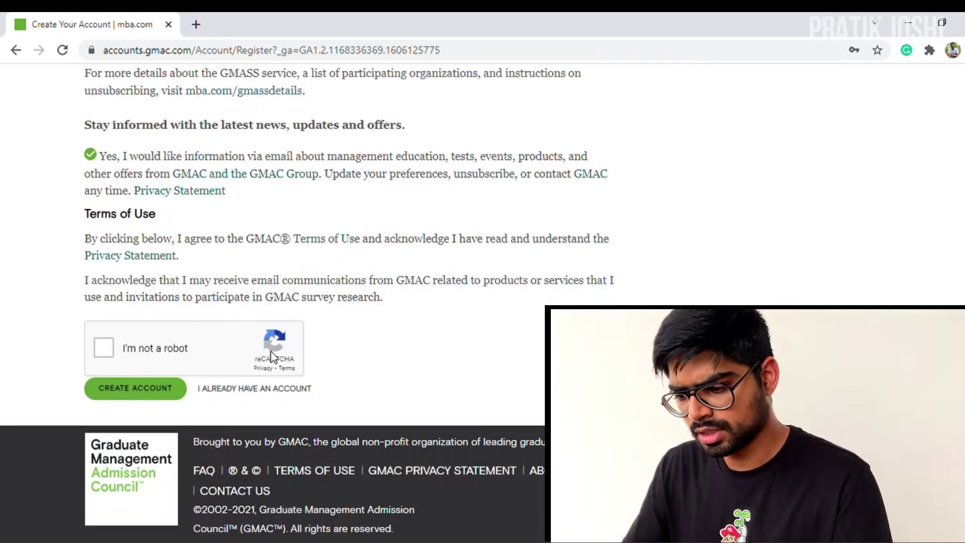
Complete the reCAPTCHA check by skipping the motorcycles image and selecting the traffic light squares, and submit the new account.
scroll(271, 356, up, 2)
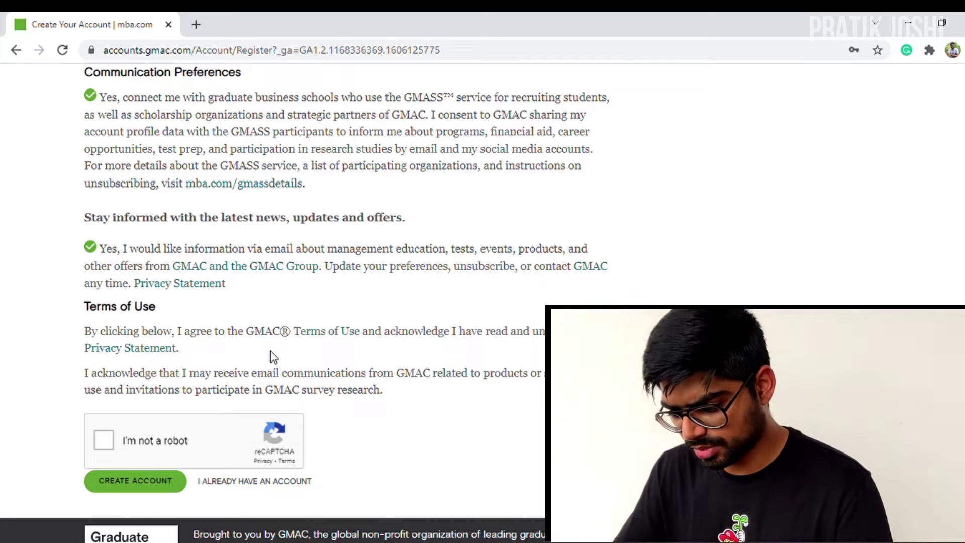
click(105, 439)
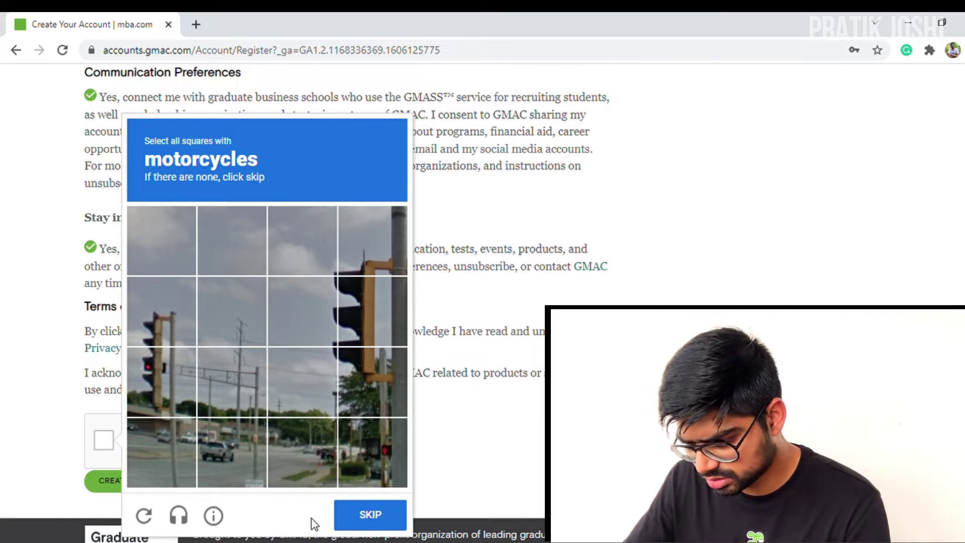
click(354, 515)
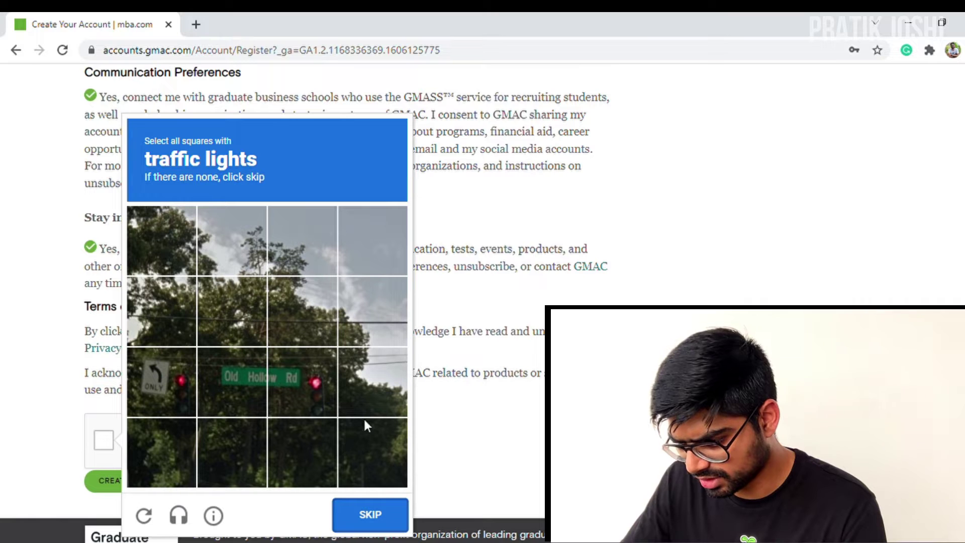
click(296, 397)
click(149, 383)
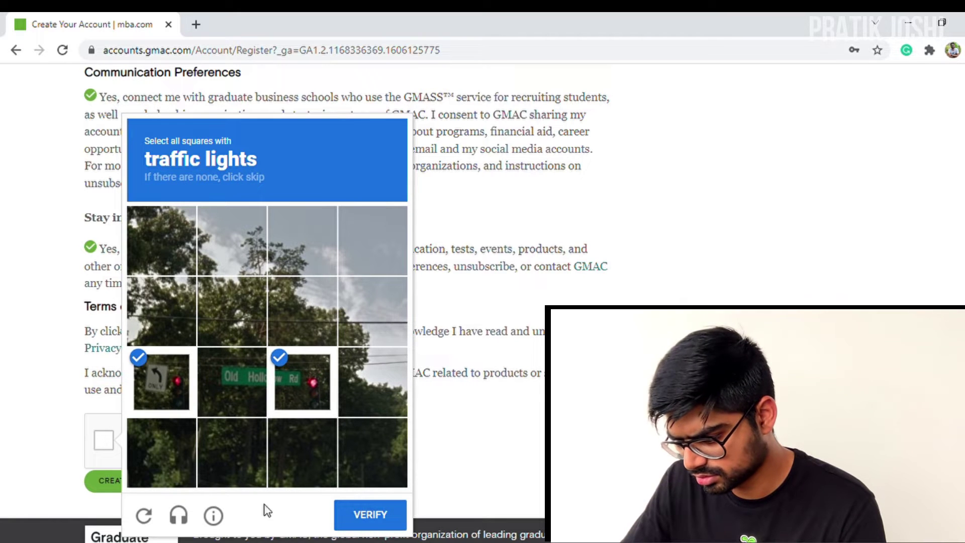
click(371, 515)
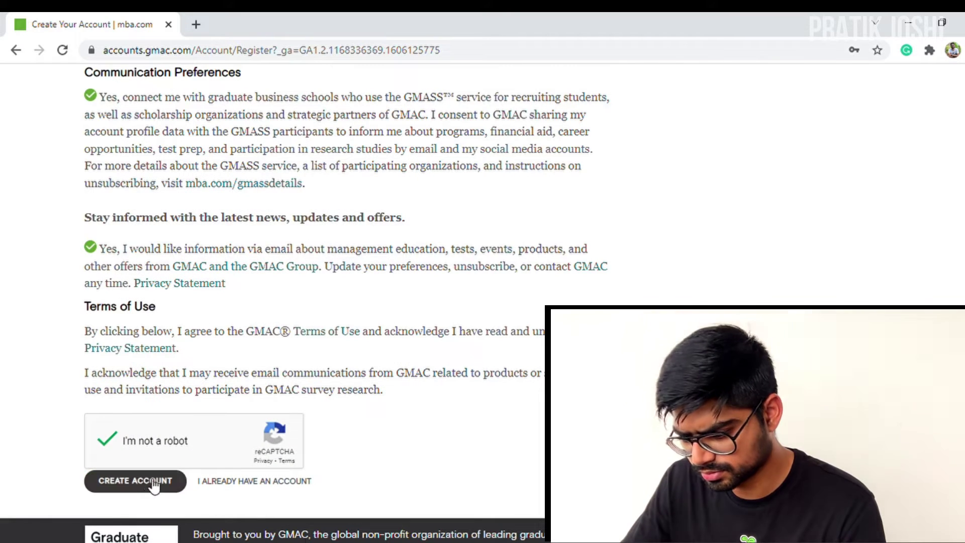
click(147, 484)
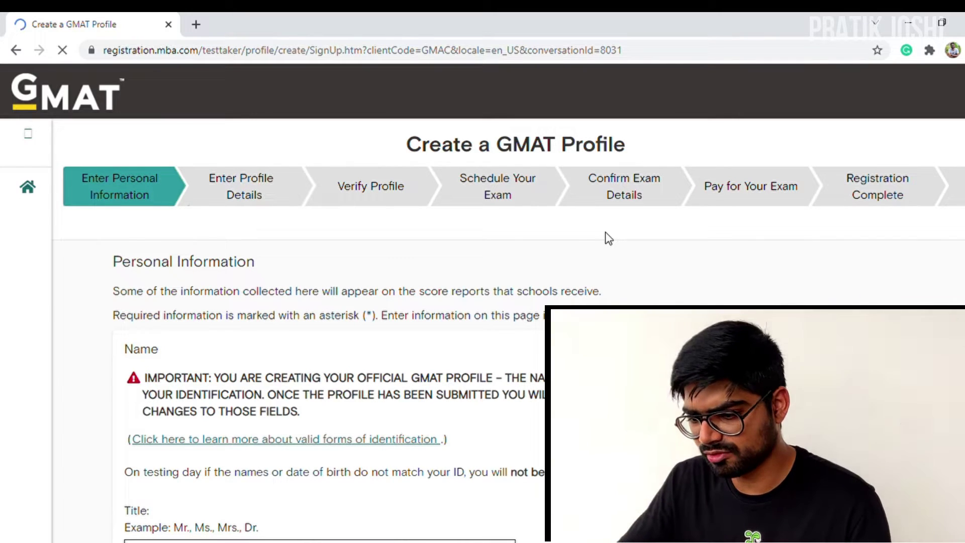
Review the Personal Information pages of the GMAT profile, covering the name, address, telephone and language preference fields.
scroll(554, 231, down, 2)
scroll(560, 236, down, 1)
scroll(503, 246, up, 3)
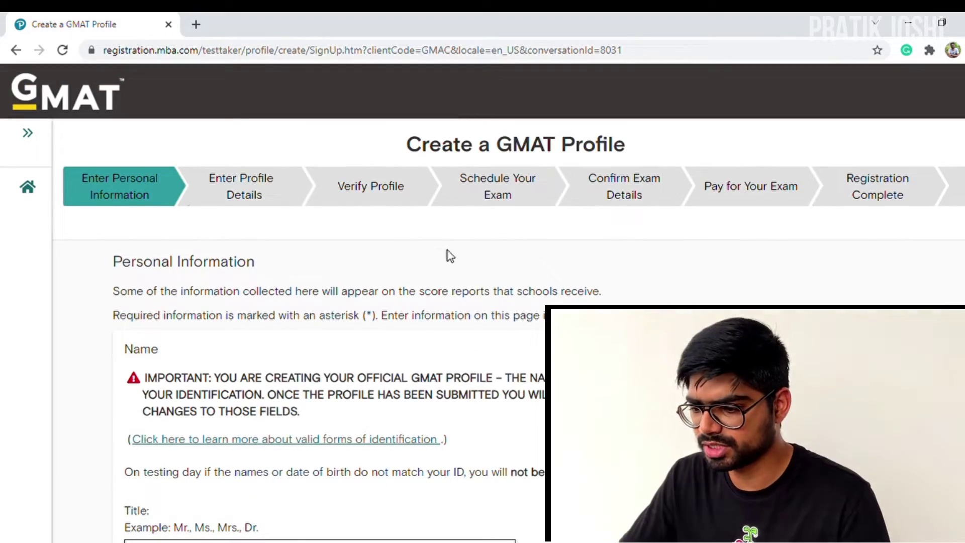
scroll(362, 226, down, 1)
scroll(390, 242, down, 4)
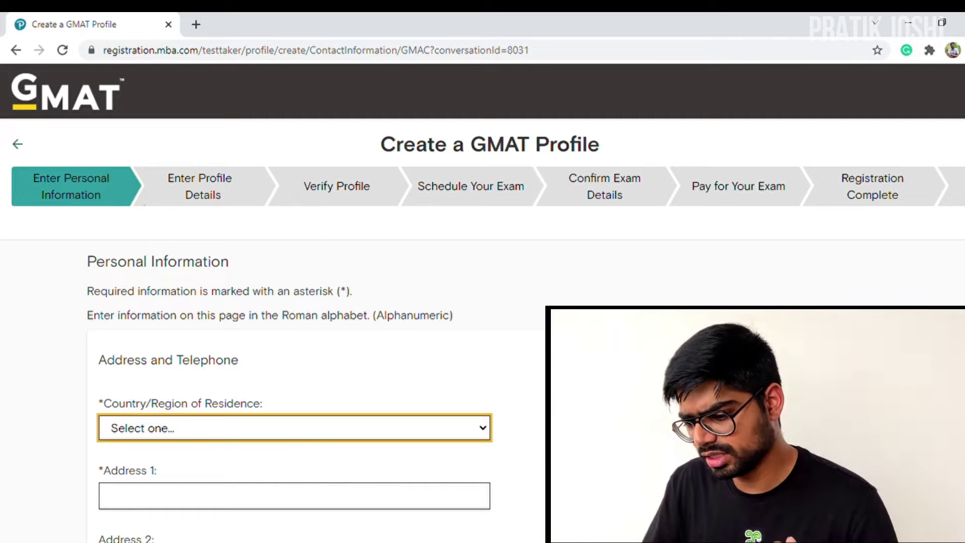
scroll(483, 301, down, 3)
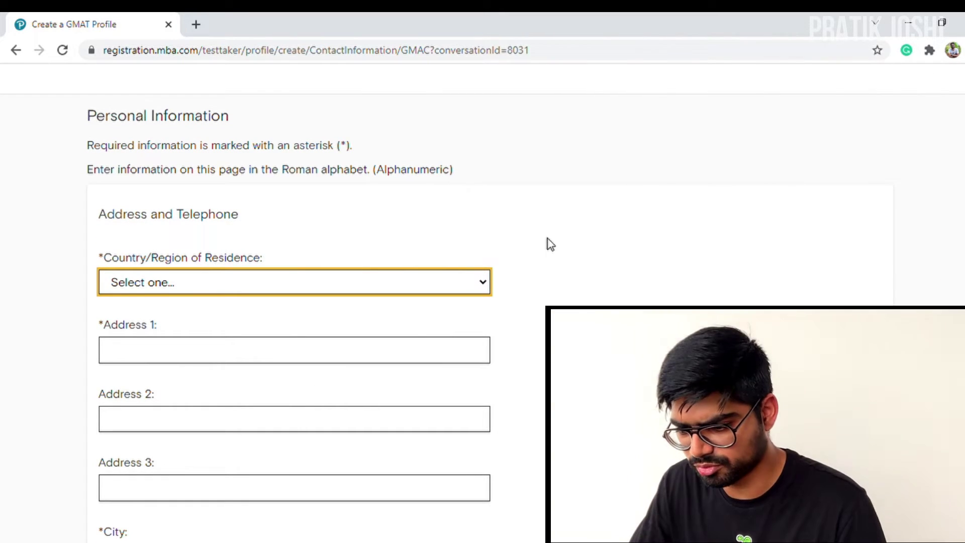
scroll(551, 243, down, 9)
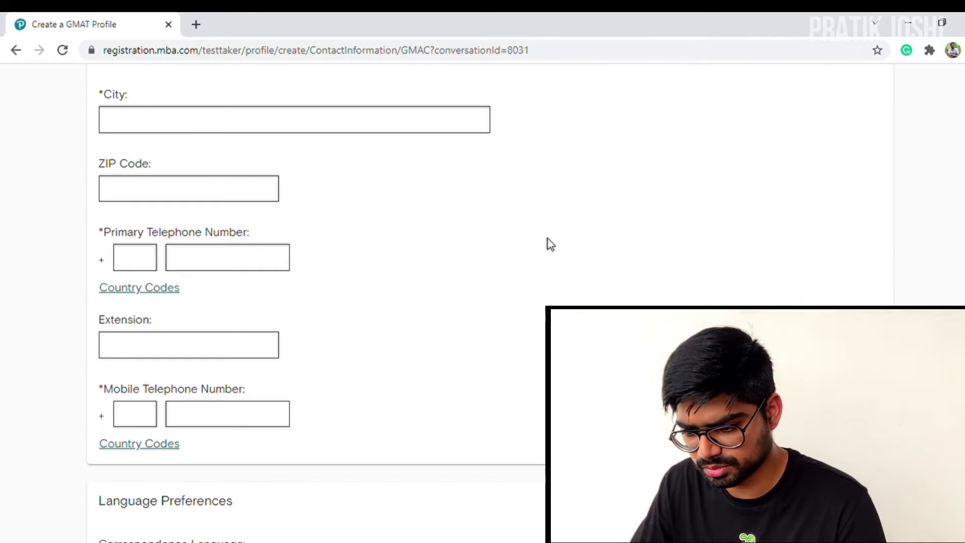
scroll(551, 244, down, 4)
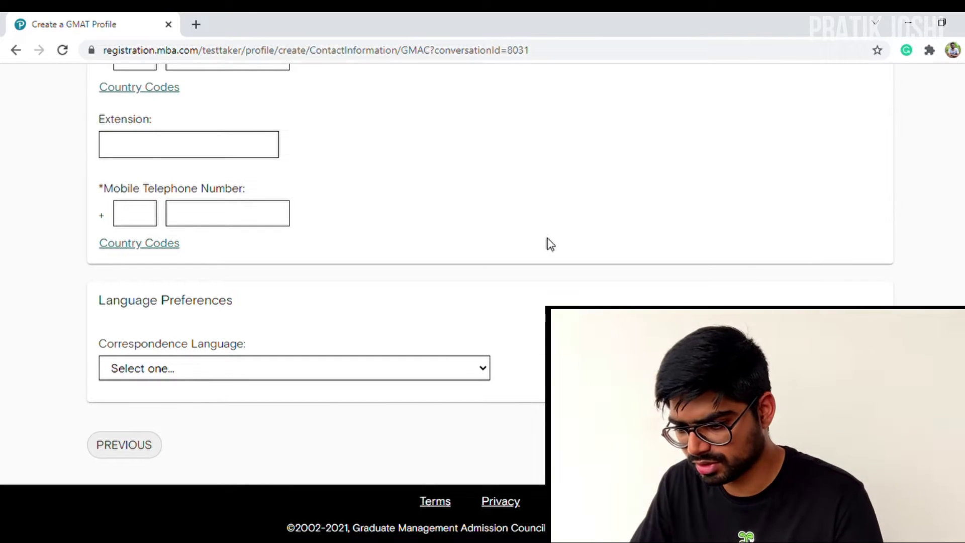
scroll(550, 244, up, 14)
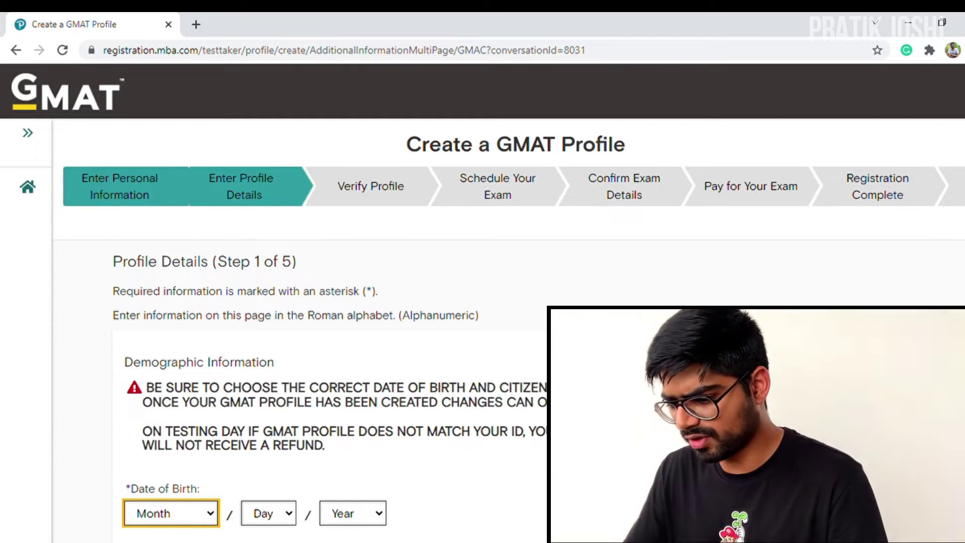
Enter the test taker's month, day and year of birth in the Demographic Information section.
scroll(331, 302, down, 5)
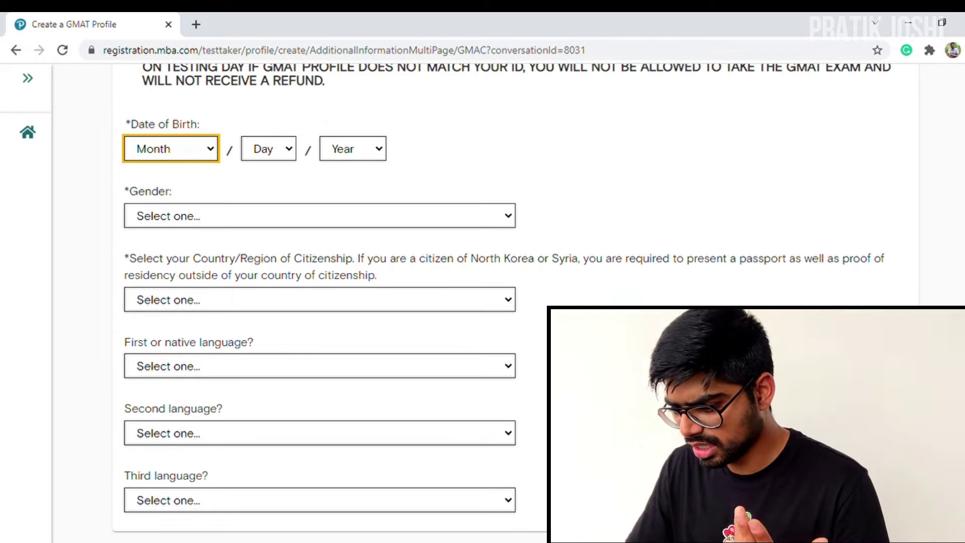
scroll(482, 302, down, 3)
scroll(454, 345, up, 6)
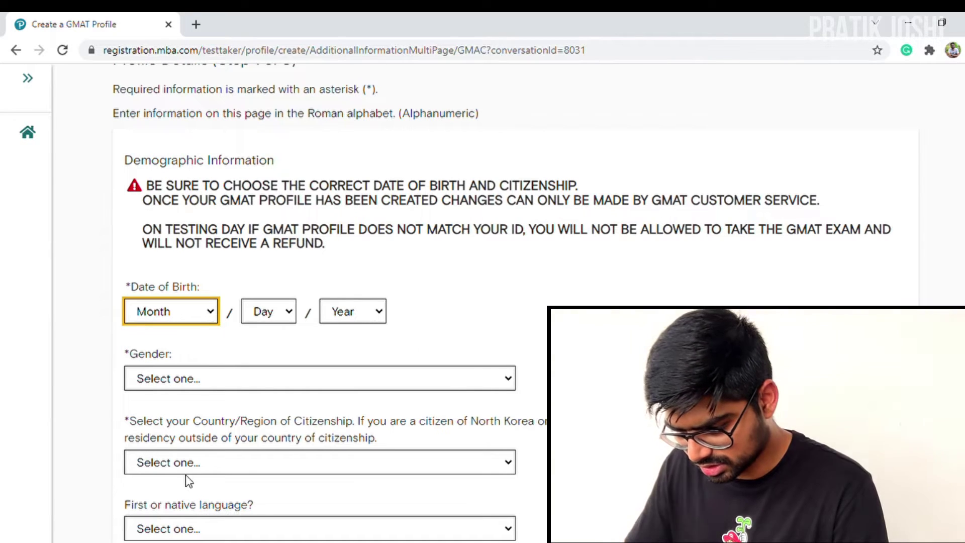
click(190, 490)
click(266, 314)
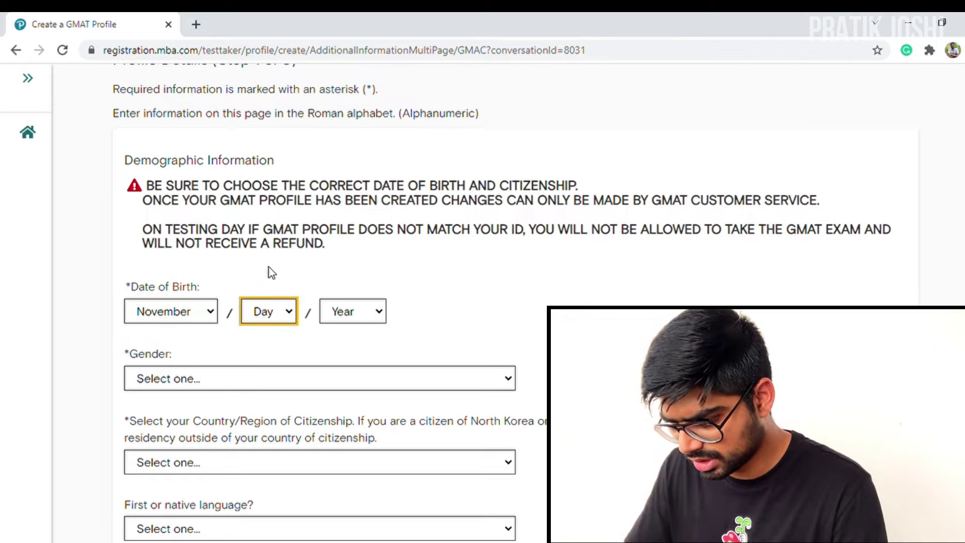
text(18)
click(333, 325)
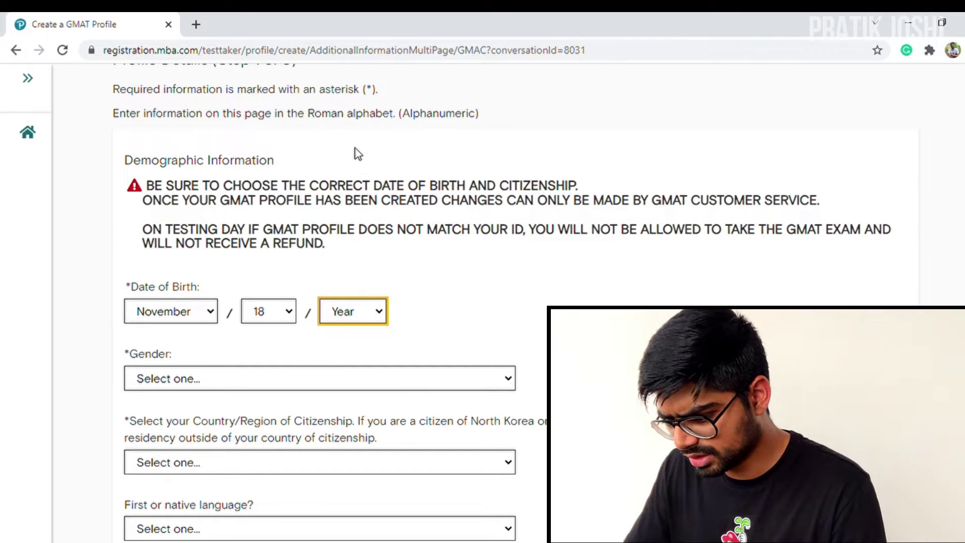
text(1996)
Set the gender to Male and the country or region of citizenship to India.
key(Tab)
key(m)
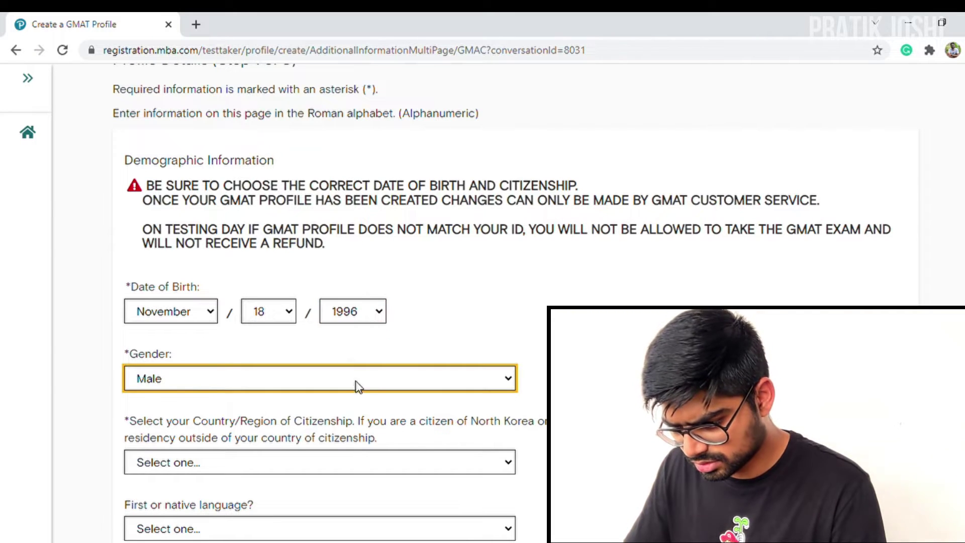
scroll(250, 369, down, 3)
key(Tab)
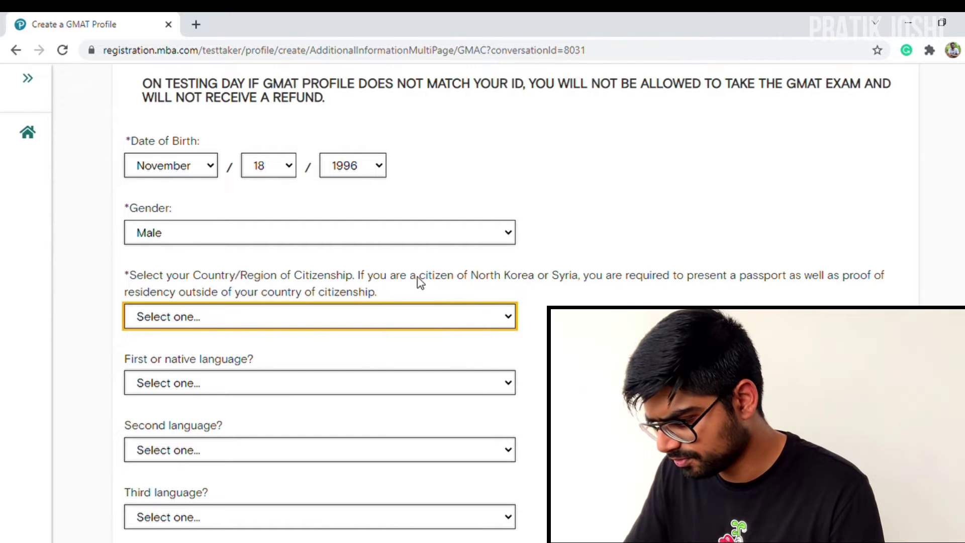
key(i)
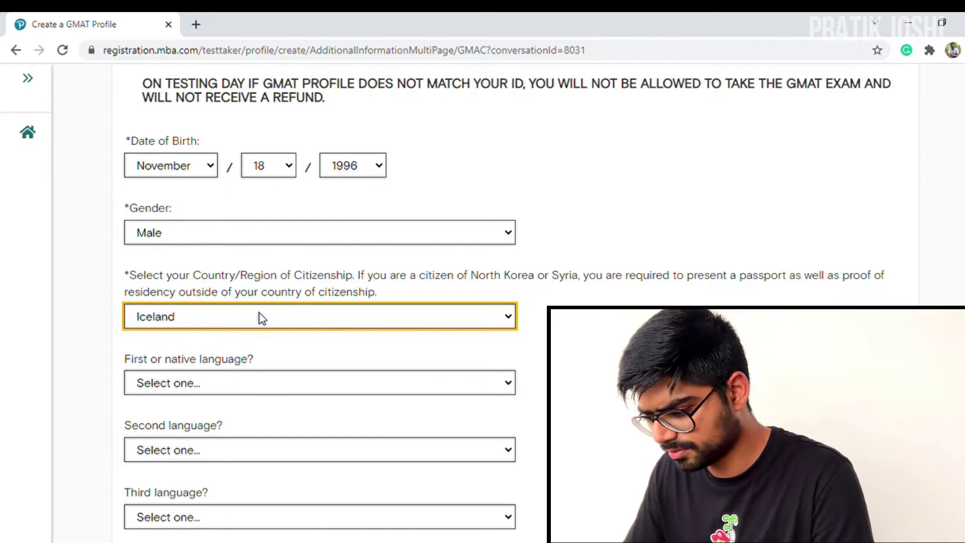
key(n)
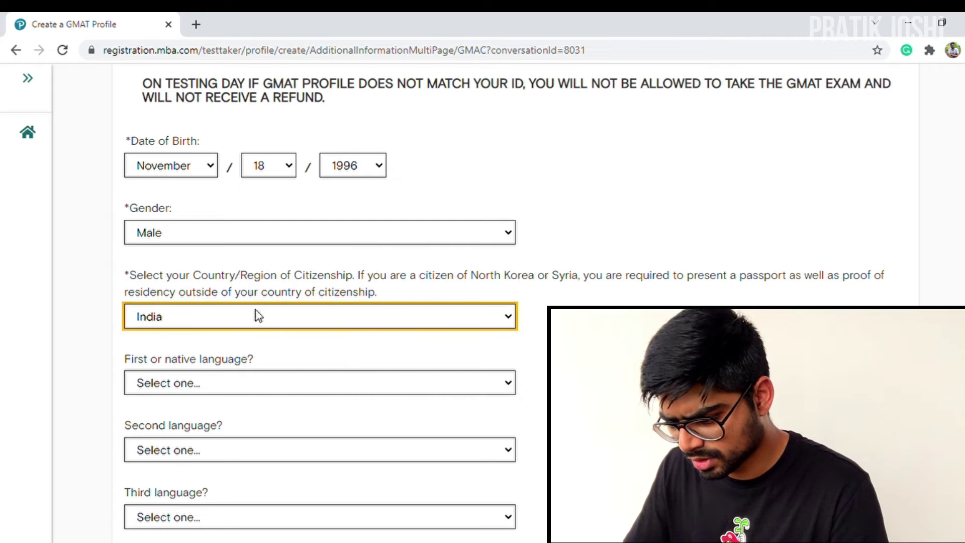
Leave the first, second and third language questions unanswered and submit the demographic page.
scroll(232, 387, down, 3)
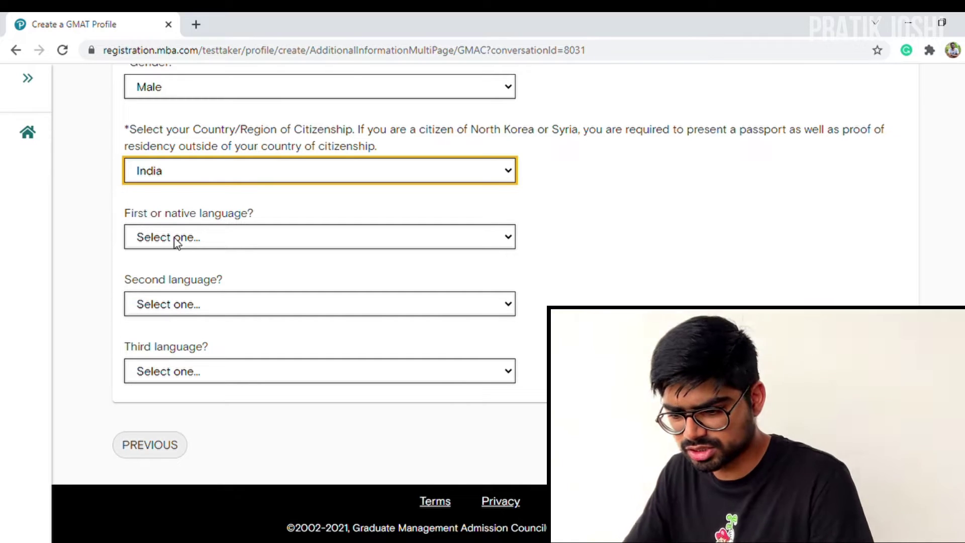
key(Tab)
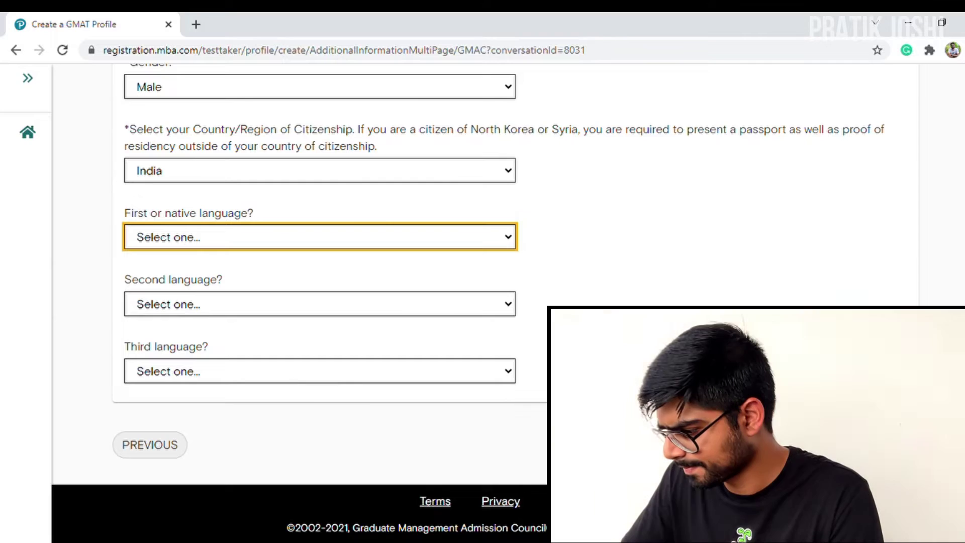
key(Return)
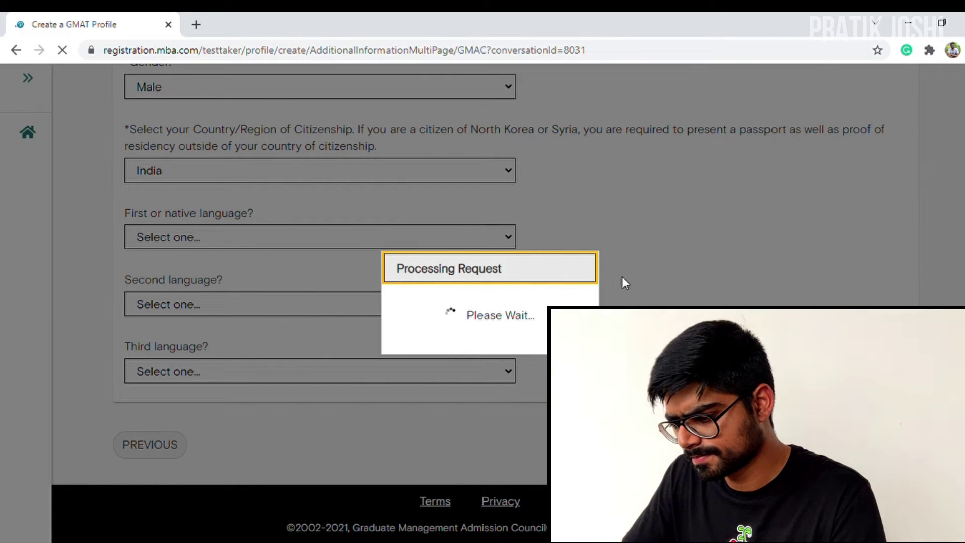
Try opting in to the Telephone Call and SMS/Text communication channels, and clear both choices again.
scroll(509, 317, down, 1)
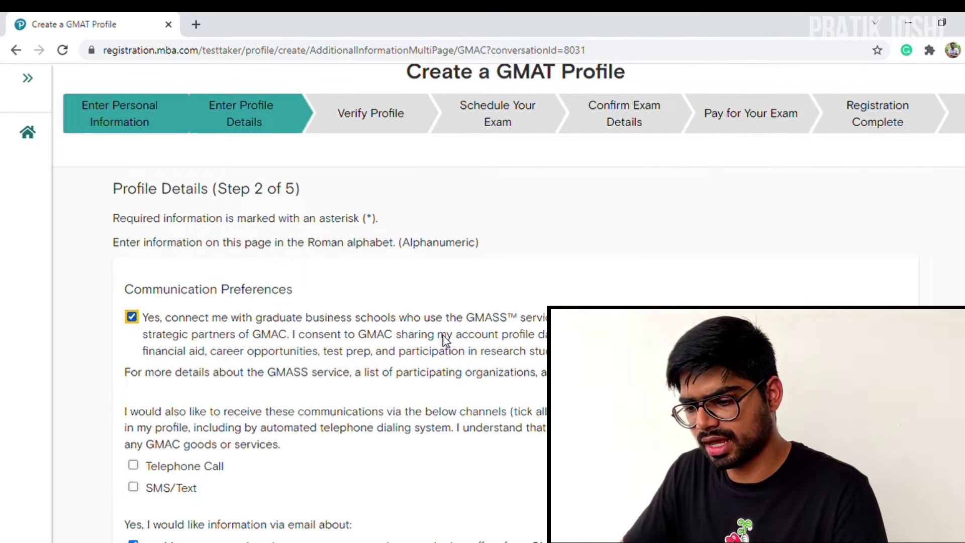
scroll(445, 342, down, 1)
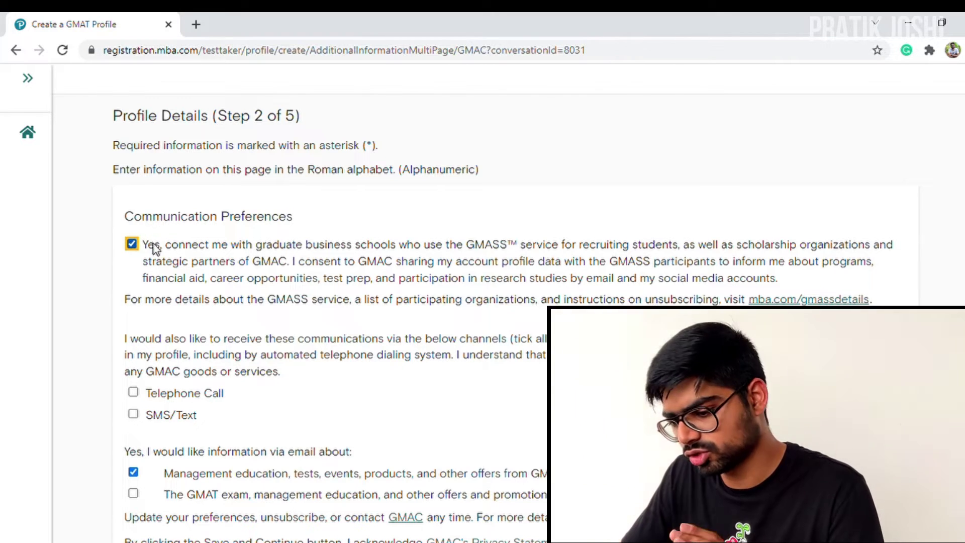
scroll(202, 306, down, 1)
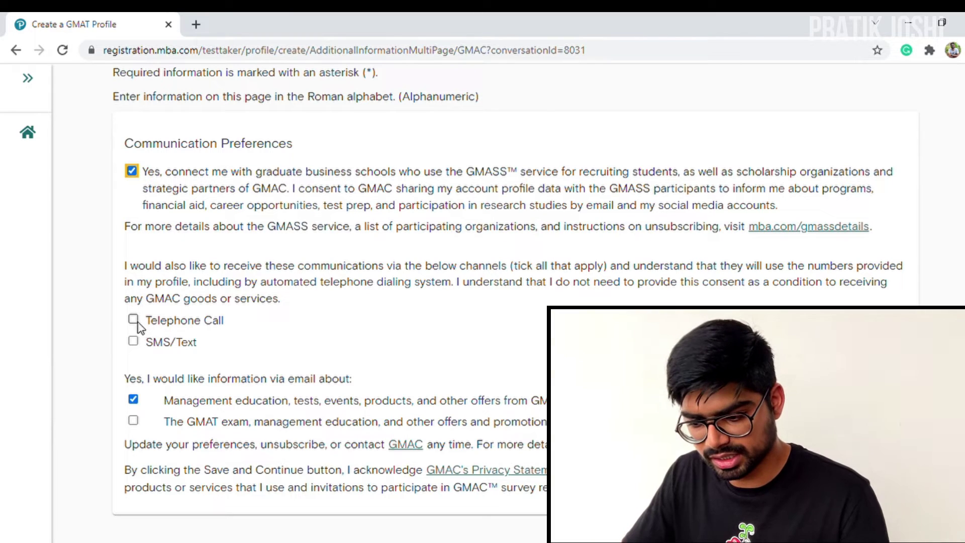
click(133, 319)
click(133, 341)
click(133, 341)
click(133, 320)
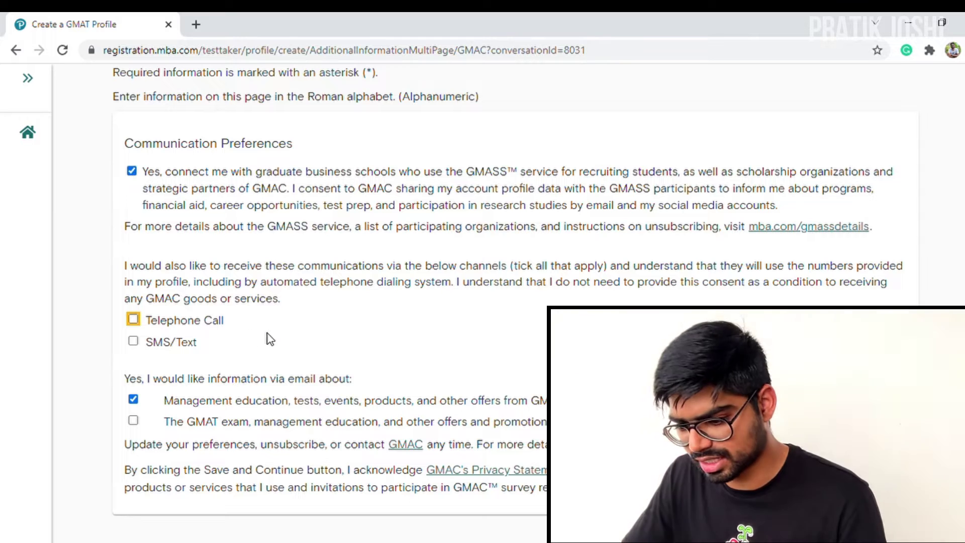
Opt out of e-mails about management education, tests, events, products and offers, and submit the communication preferences.
scroll(270, 340, down, 2)
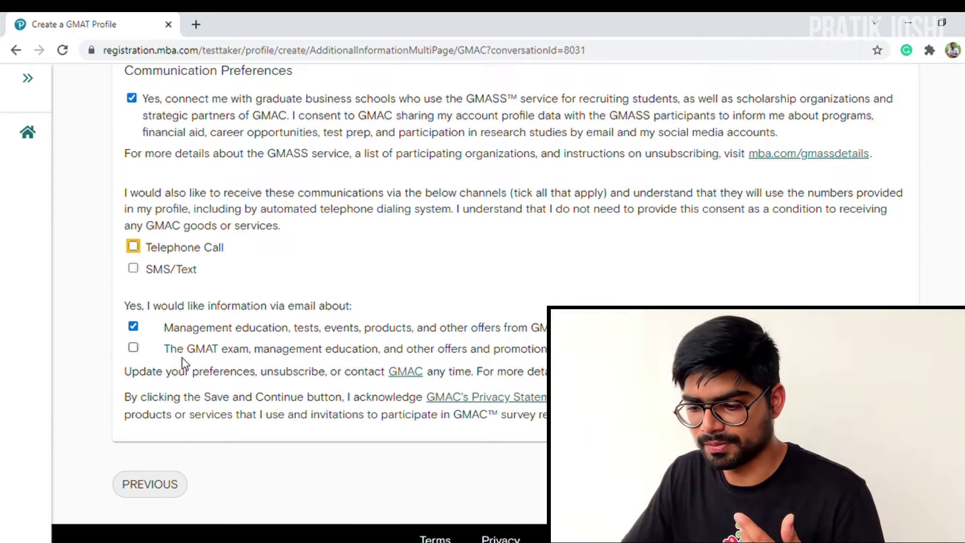
click(134, 327)
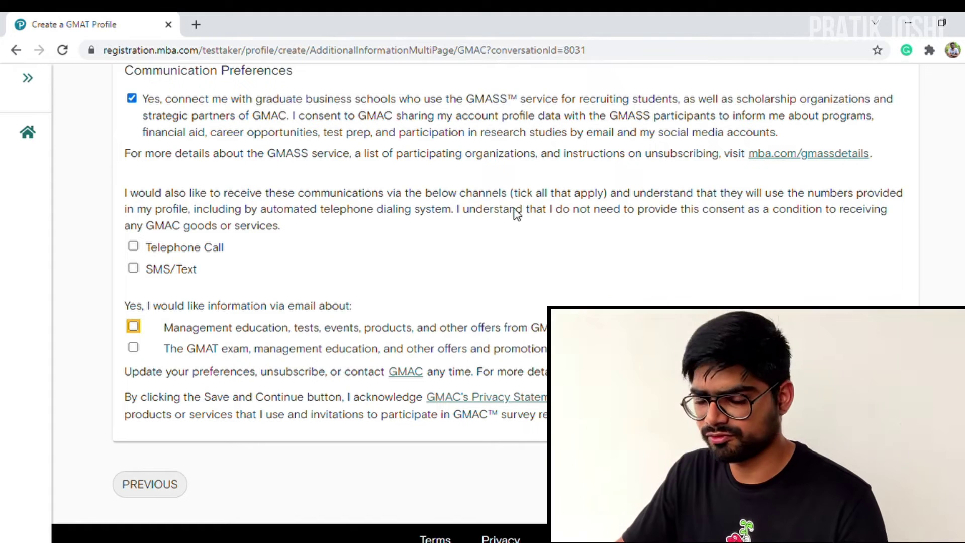
scroll(578, 278, down, 1)
click(849, 444)
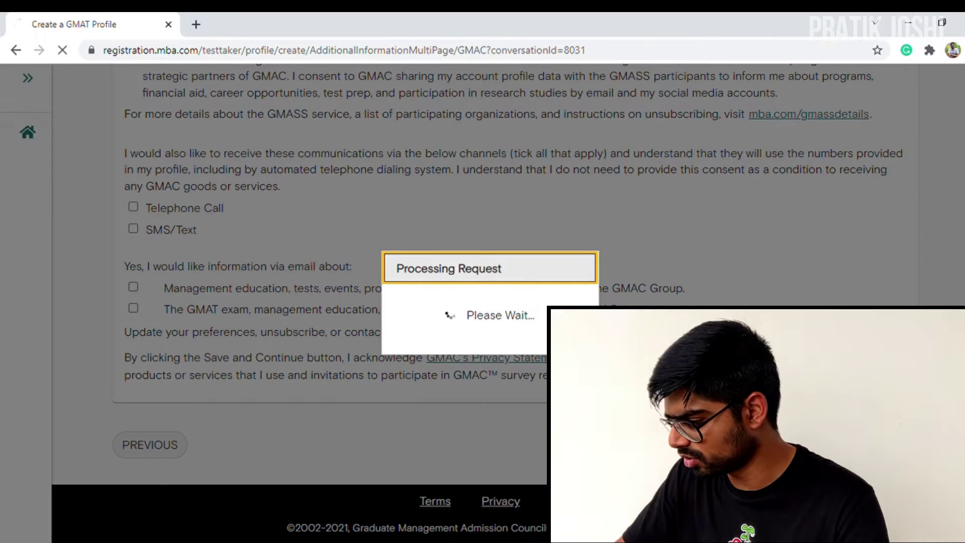
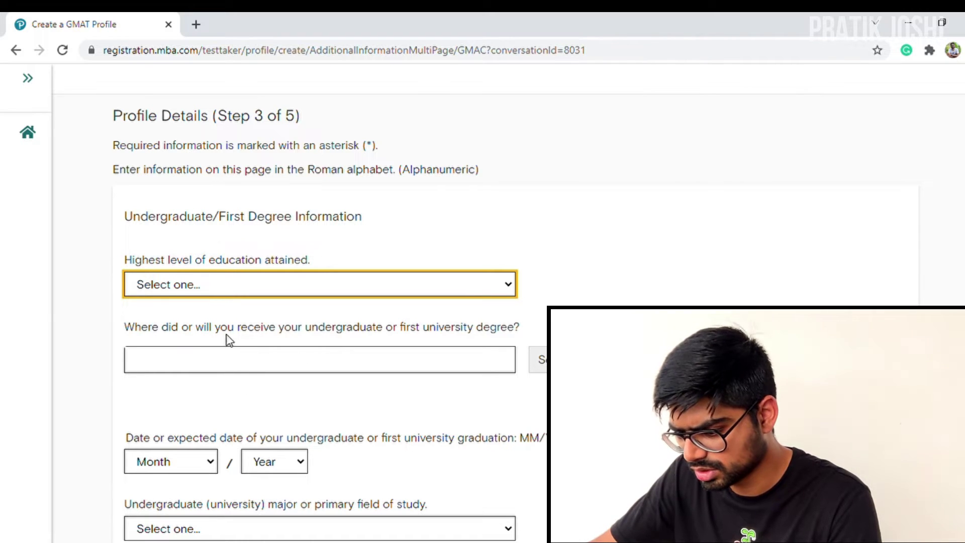
Set the highest education level to "Completed my undergraduate or university degree" and look up and select Goa University for the first degree.
key(Down)
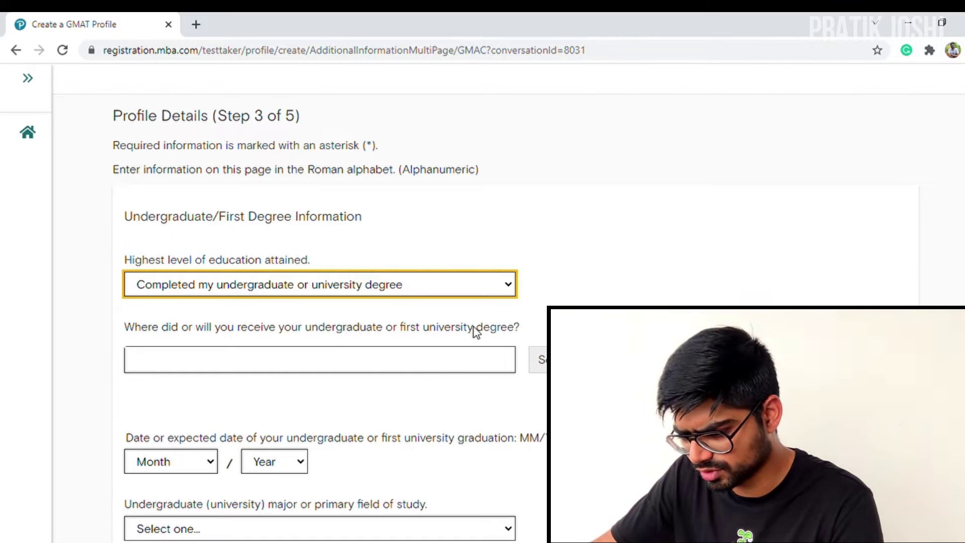
click(275, 367)
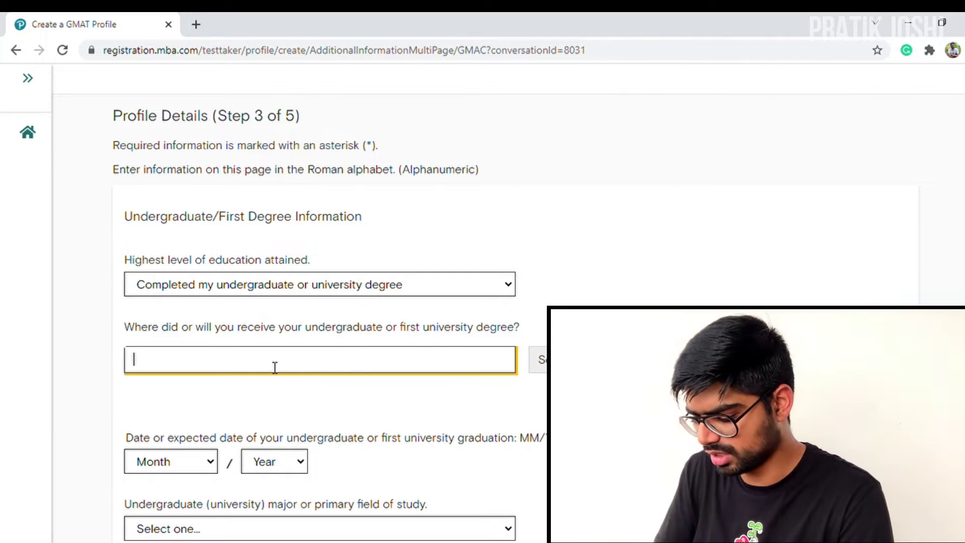
text(Goa unive)
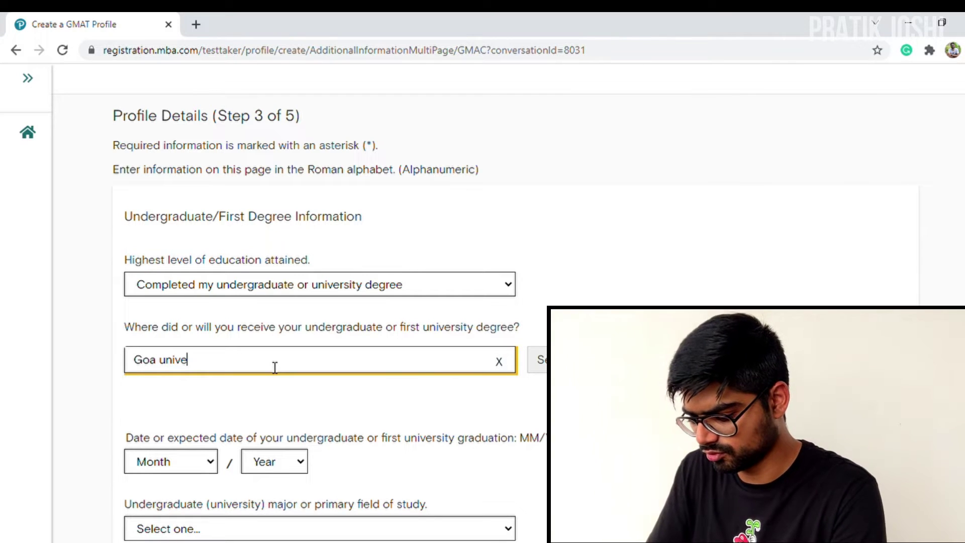
text(rsity)
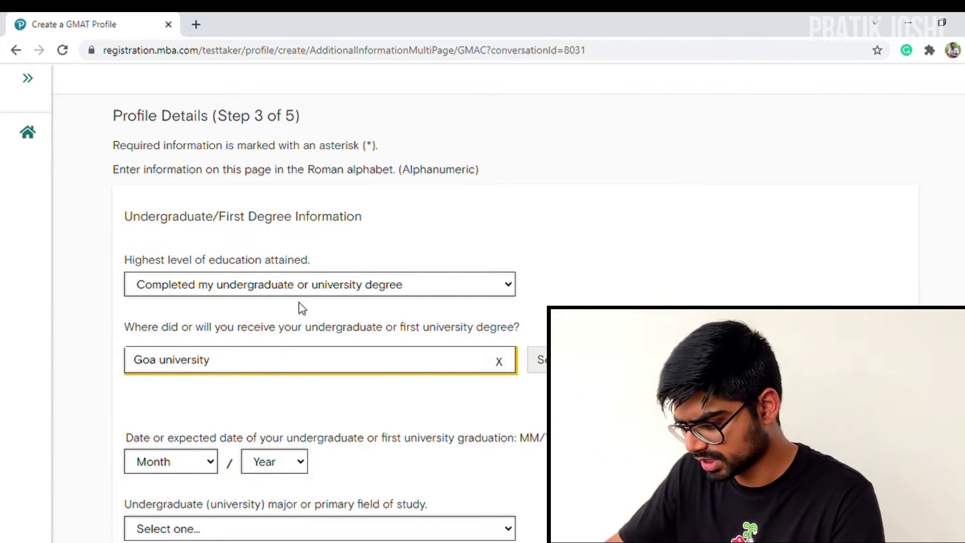
key(Tab)
key(Return)
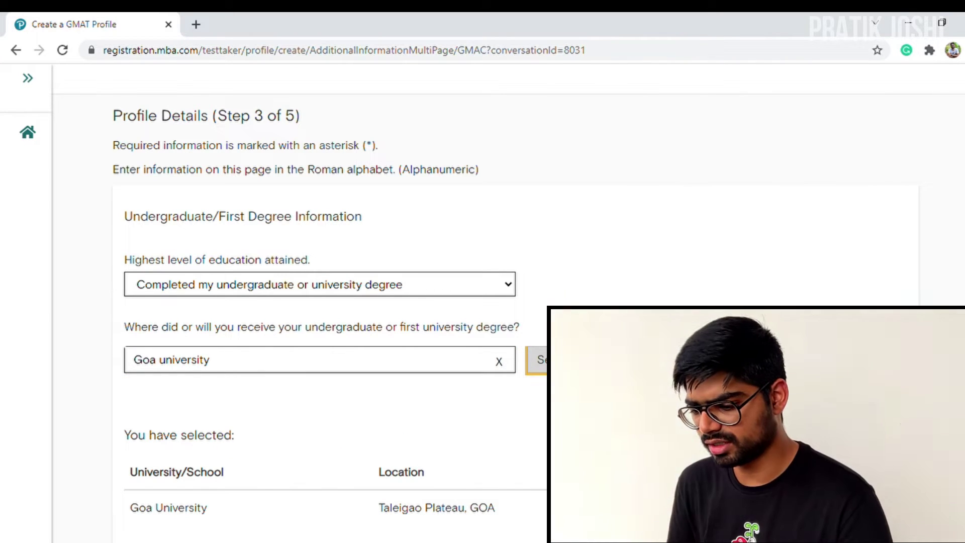
Set the undergraduate graduation date to May 2018.
scroll(527, 349, down, 1)
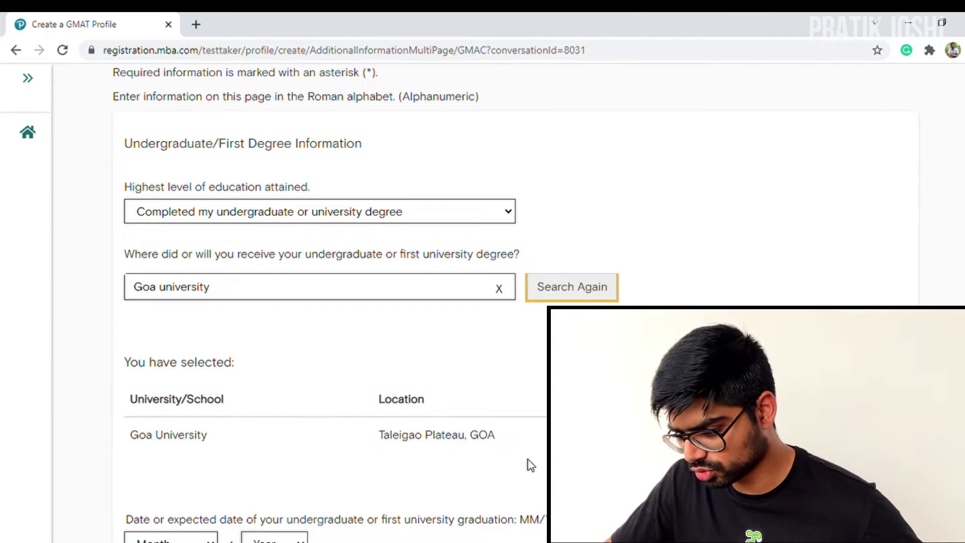
click(258, 433)
scroll(301, 403, down, 1)
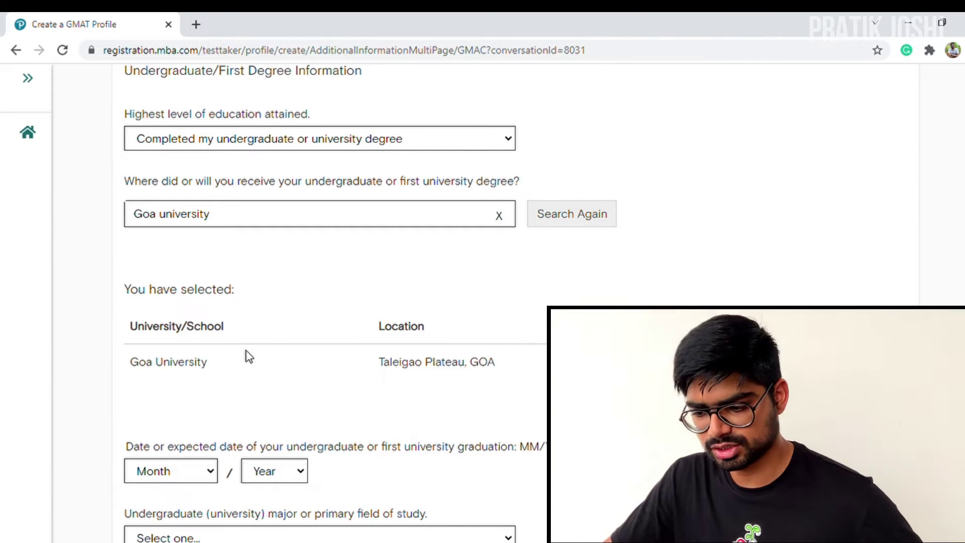
scroll(297, 369, down, 1)
scroll(300, 368, down, 1)
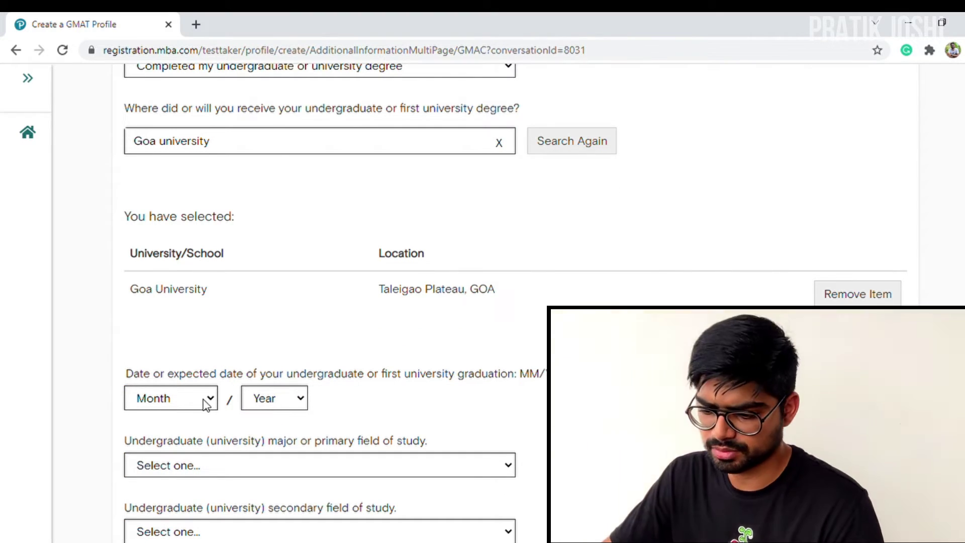
click(206, 404)
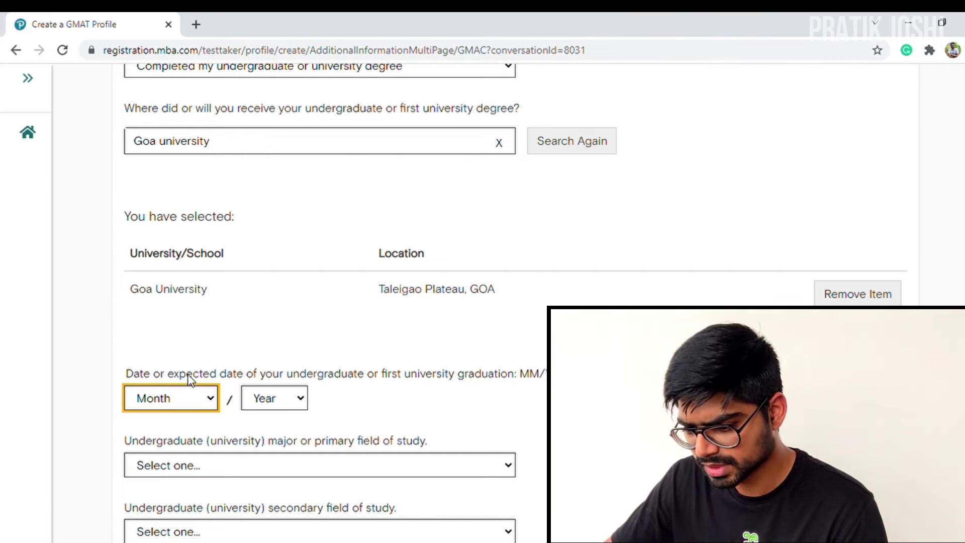
click(215, 404)
click(276, 393)
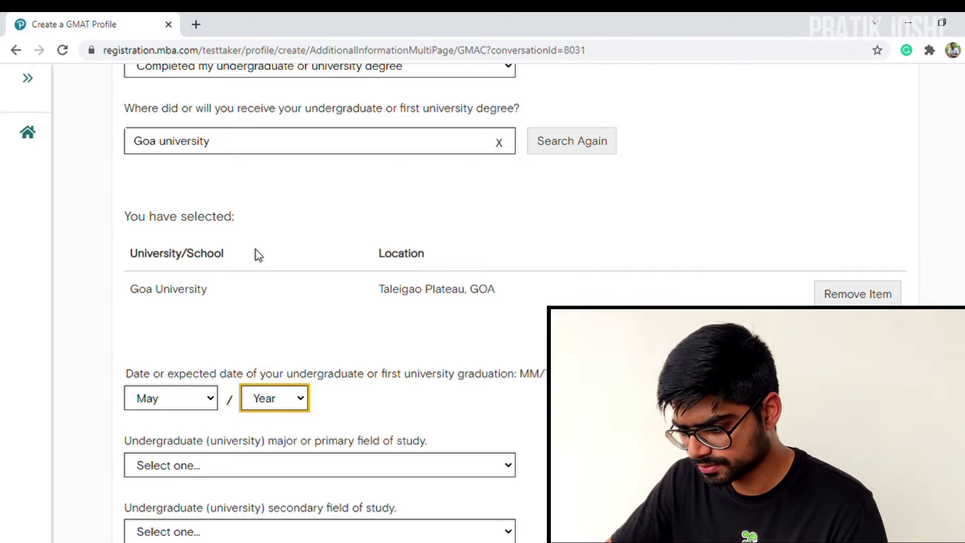
text(2018)
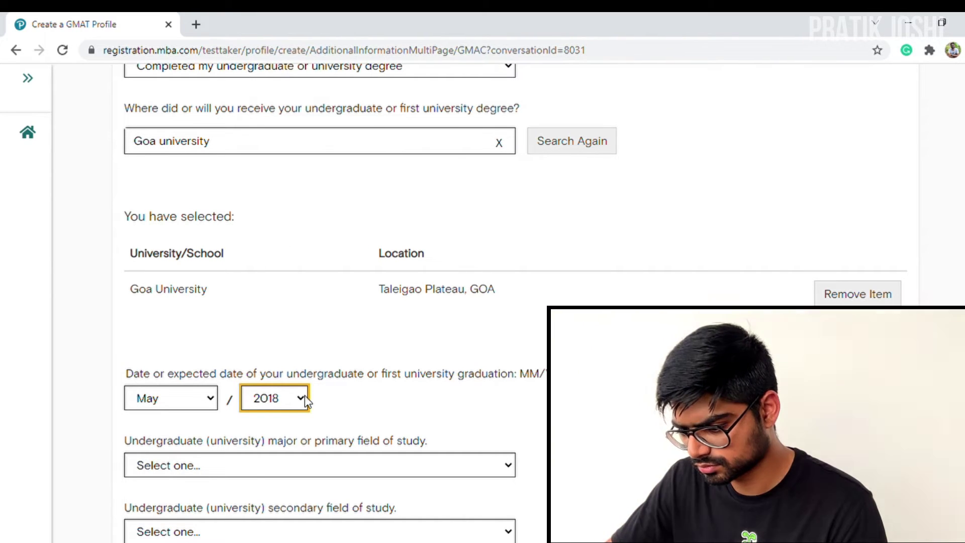
Choose Engineering as the undergraduate major or primary field of study.
scroll(452, 402, down, 3)
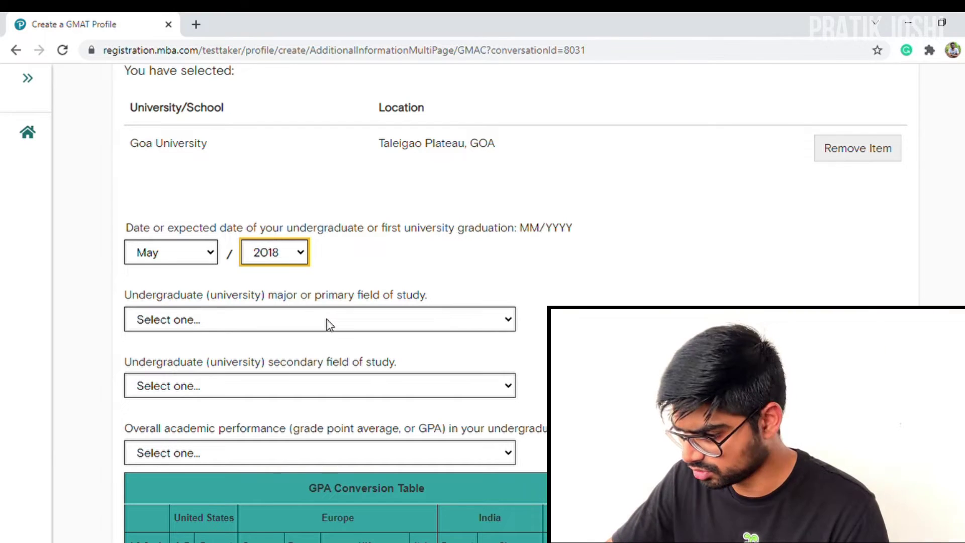
click(326, 319)
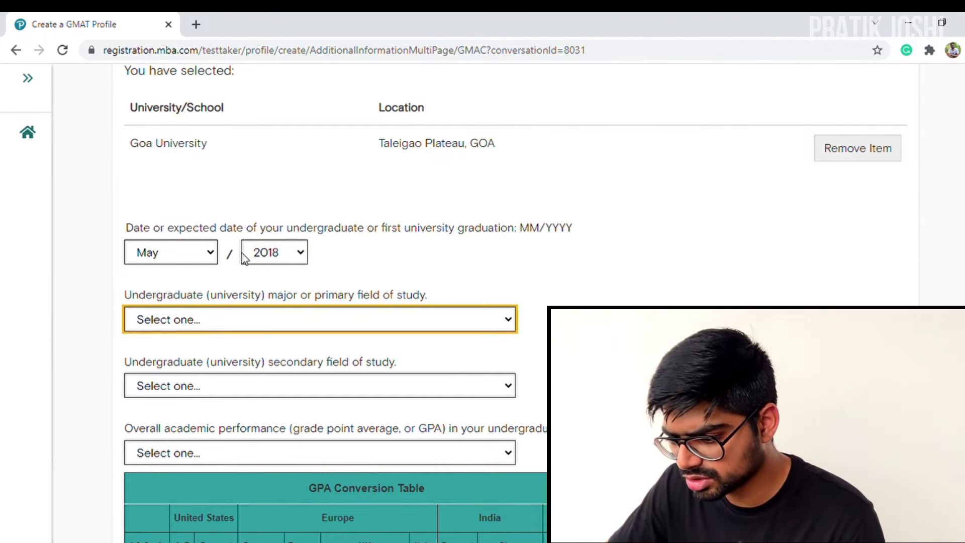
text(eng)
scroll(263, 411, down, 1)
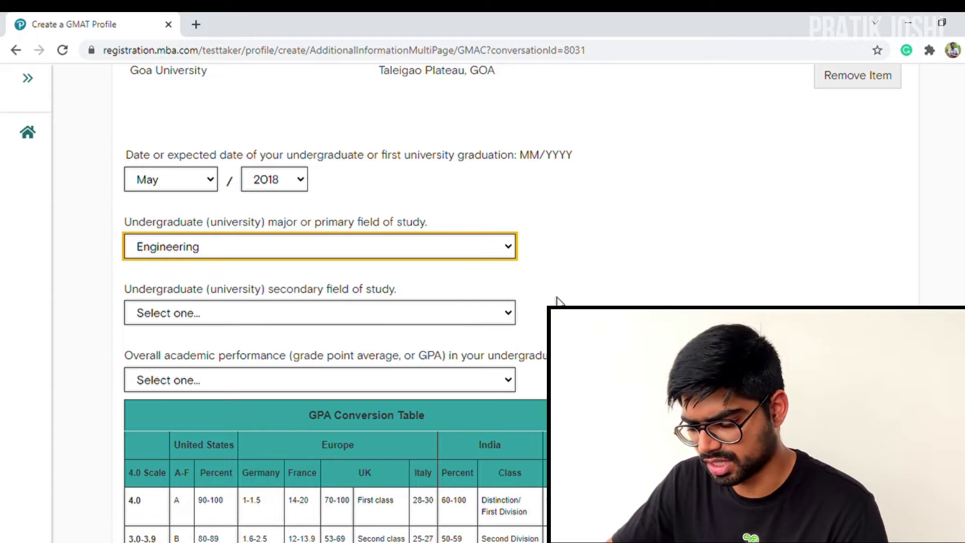
Set the overall undergraduate academic performance to a GPA of 4.0 and submit the education details.
scroll(276, 312, down, 1)
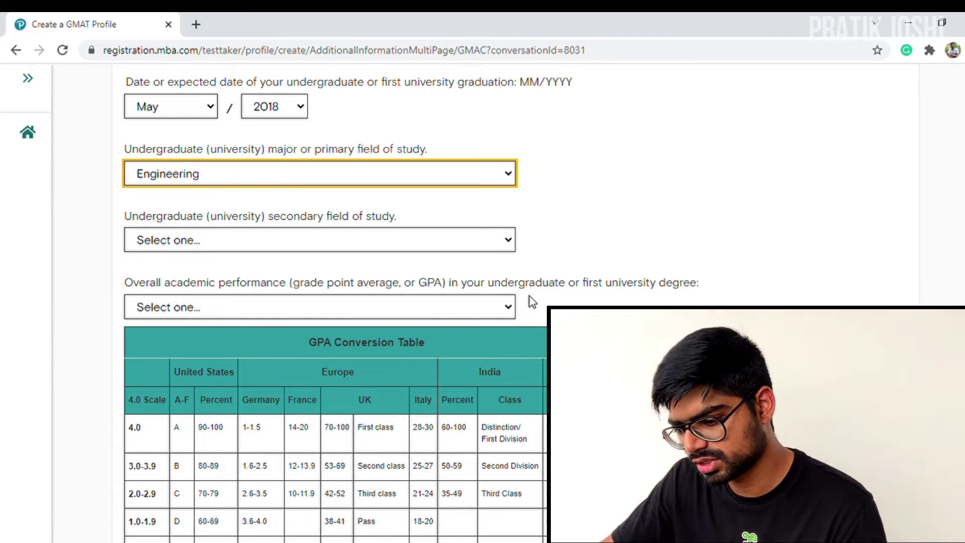
scroll(470, 309, down, 1)
click(404, 228)
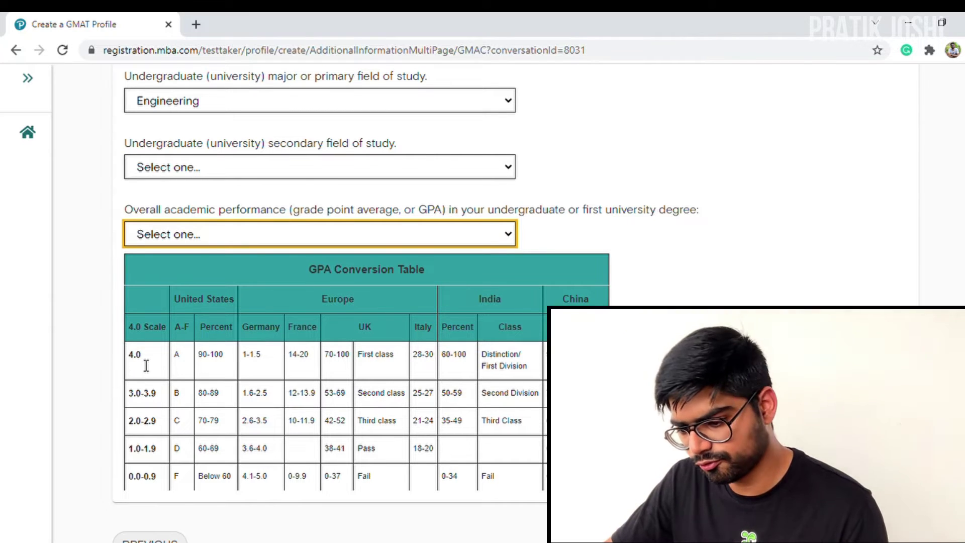
click(193, 269)
scroll(143, 297, down, 2)
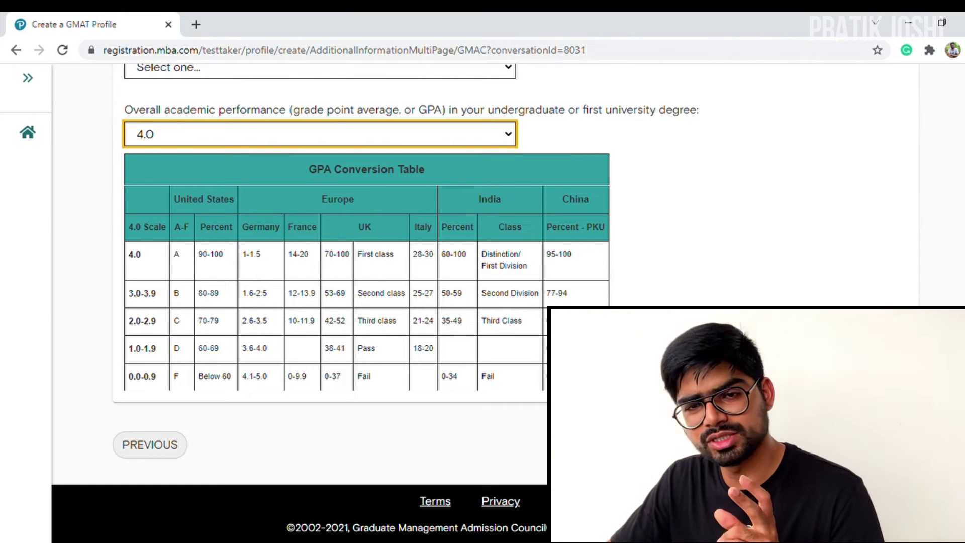
key(Tab)
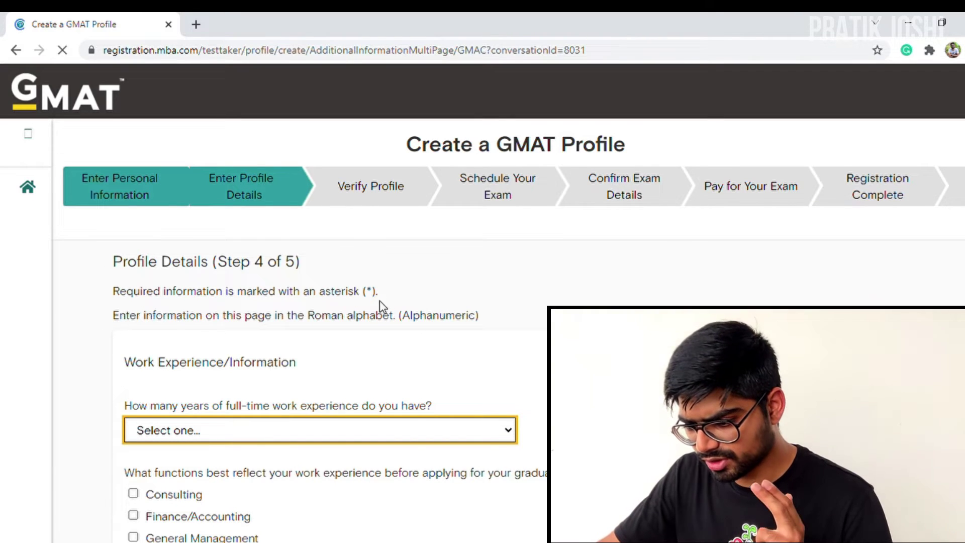
Set the years of full-time work experience to 02.
scroll(372, 309, down, 2)
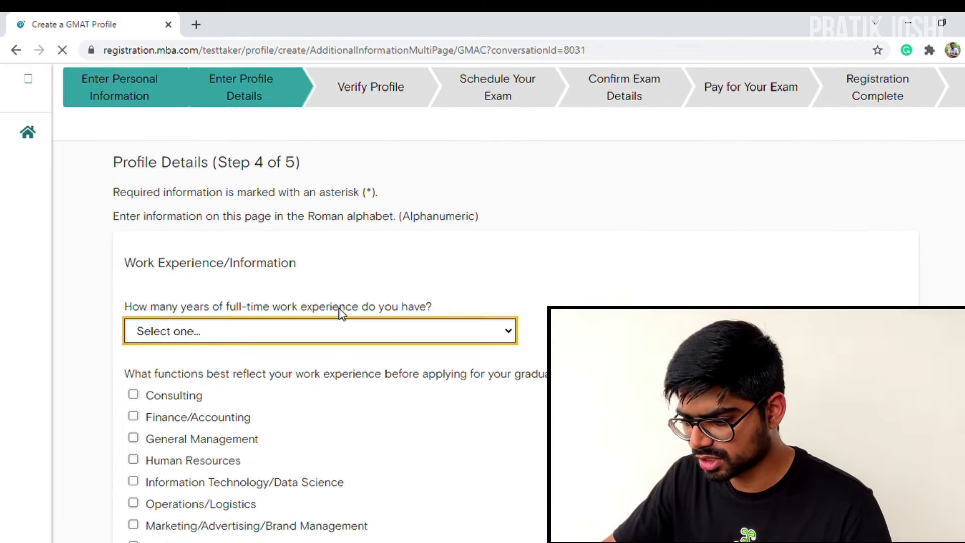
scroll(339, 302, down, 1)
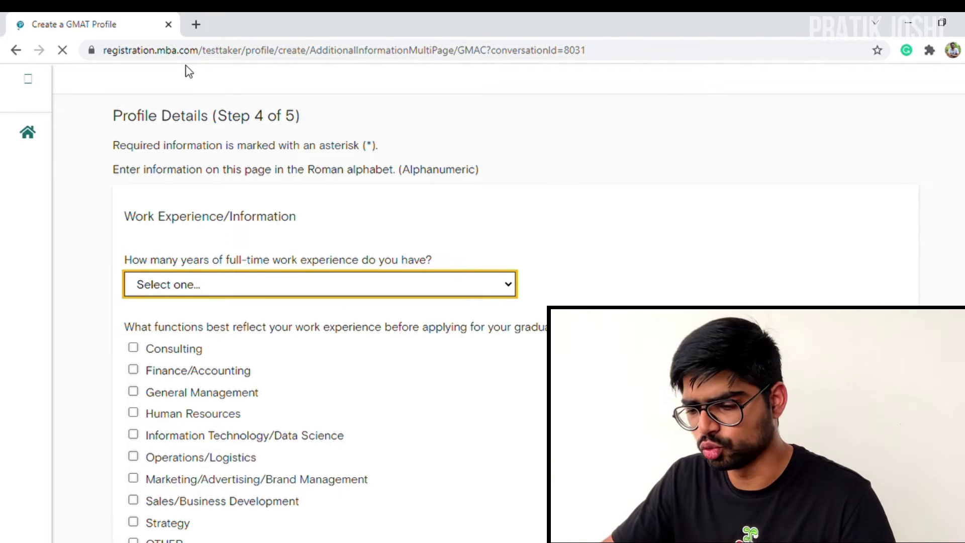
text(02)
scroll(231, 286, down, 2)
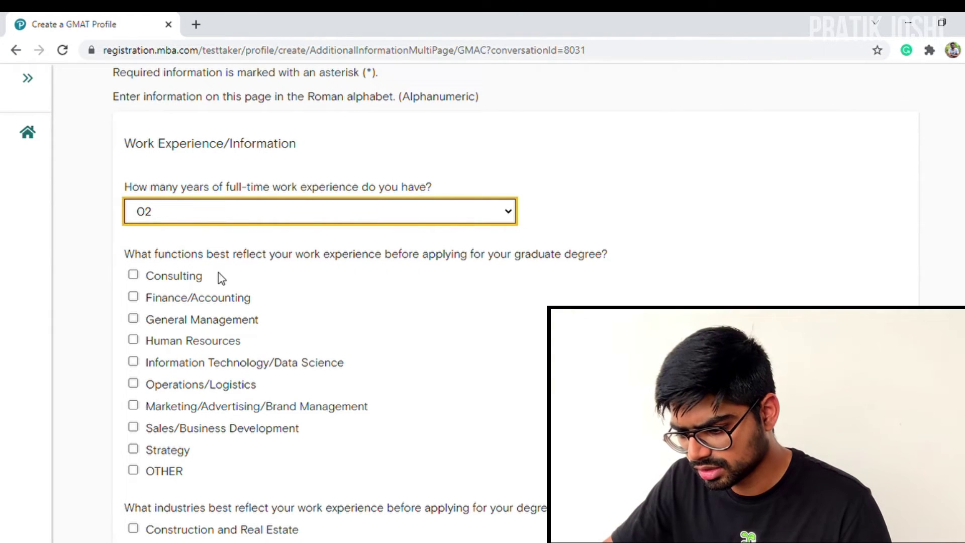
Select OTHER as the function that best reflects the work experience before the graduate degree.
scroll(236, 284, down, 1)
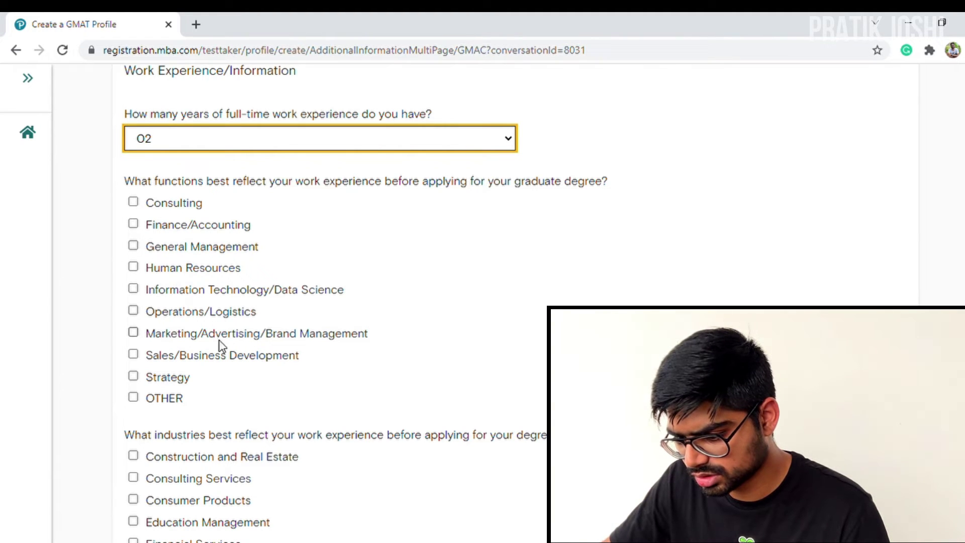
click(153, 397)
scroll(200, 351, down, 3)
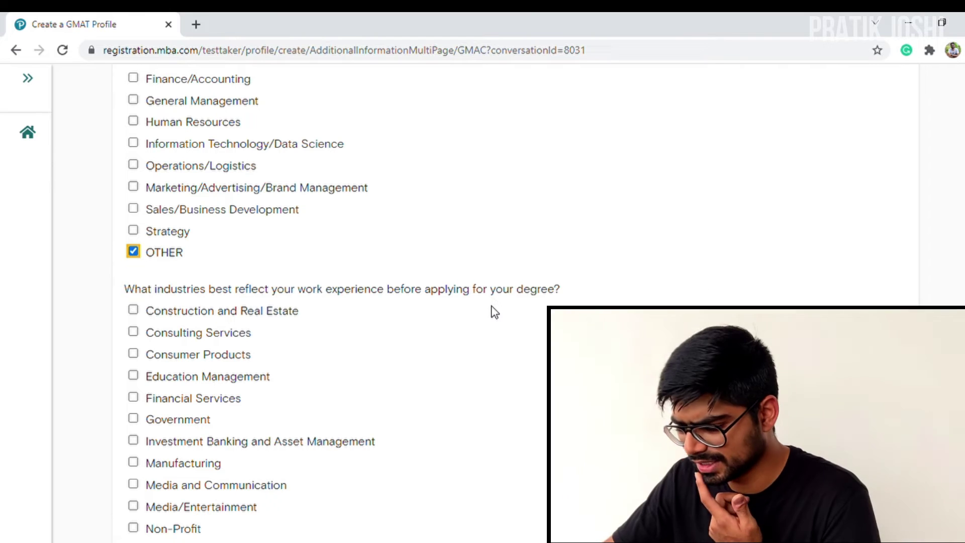
scroll(459, 306, up, 1)
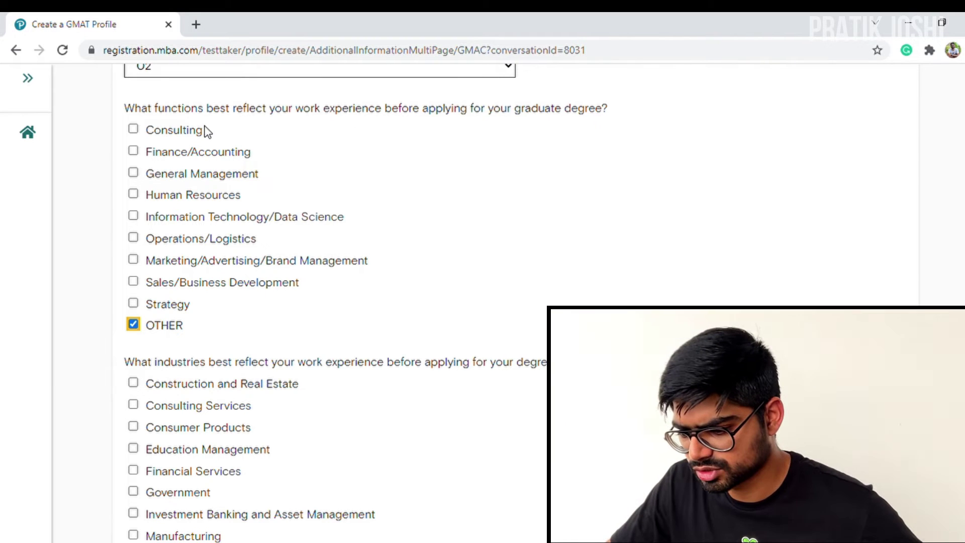
Select Technology as the industry that best reflects the work experience before the degree.
scroll(163, 364, down, 3)
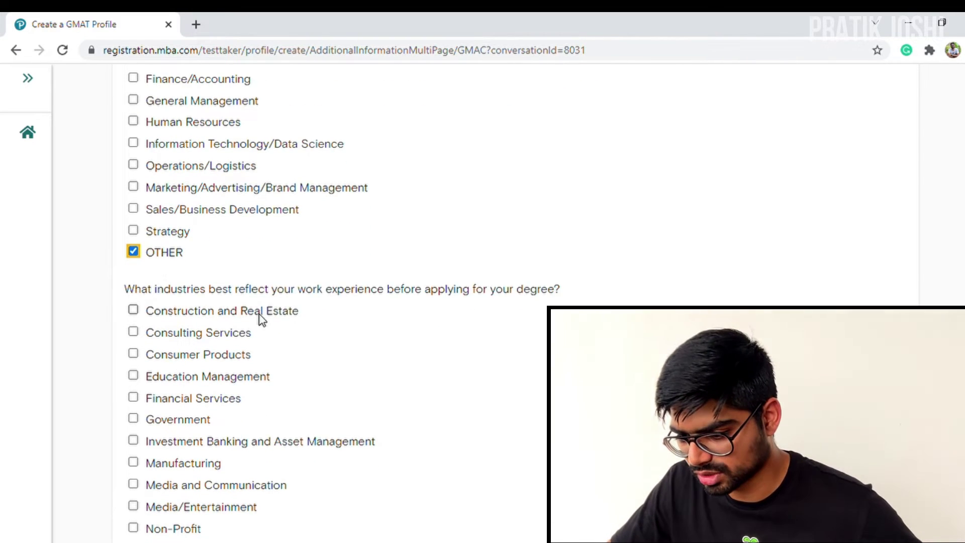
scroll(245, 258, down, 2)
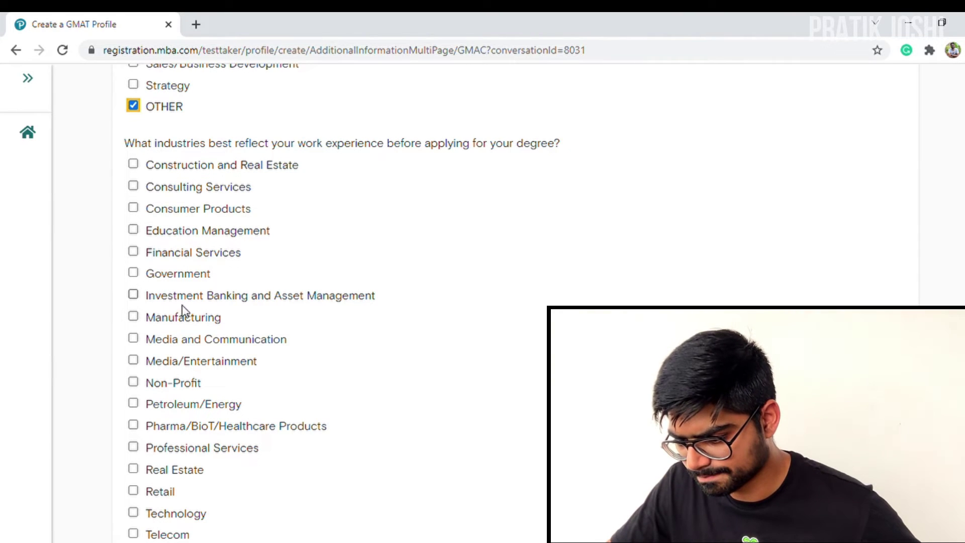
scroll(195, 363, down, 2)
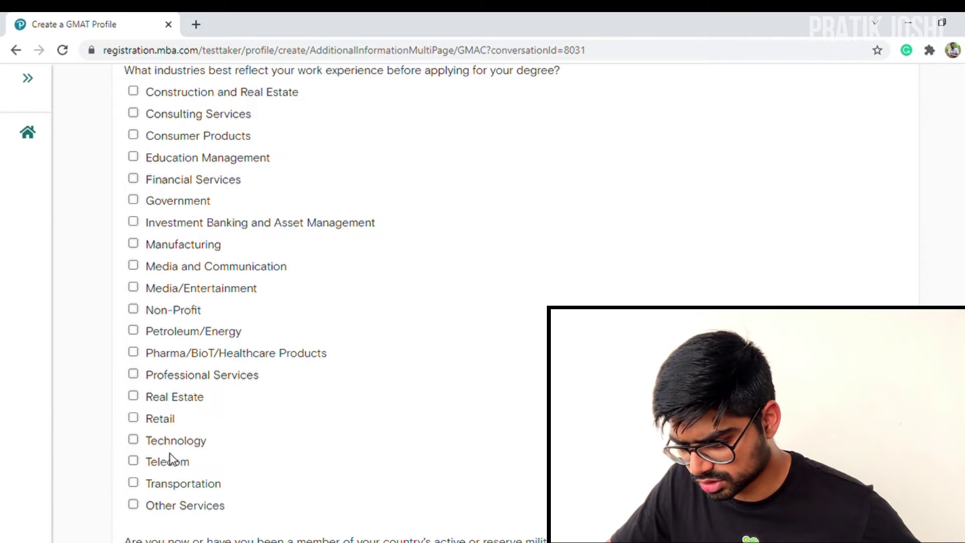
click(133, 441)
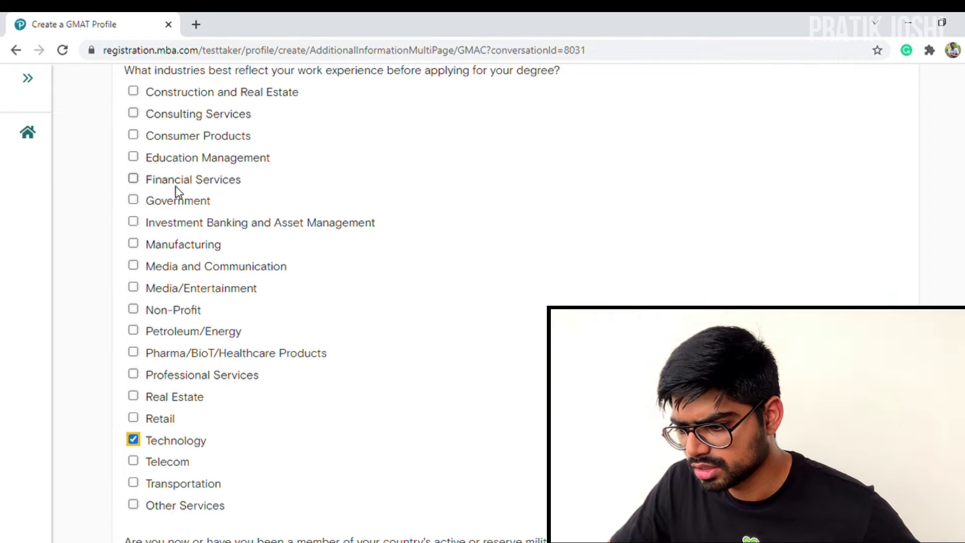
scroll(215, 157, up, 1)
Answer No to the question about membership in the country's active or reserve military.
scroll(209, 205, down, 3)
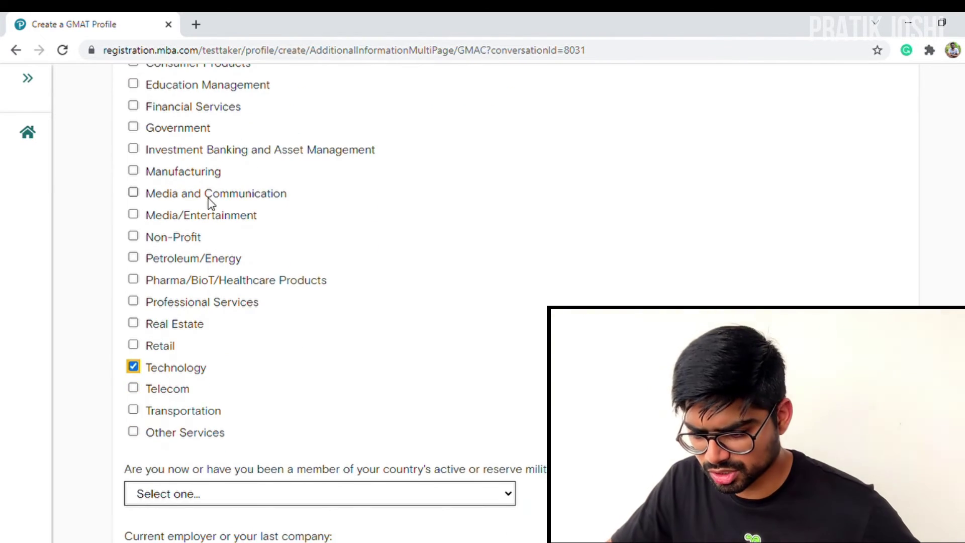
scroll(211, 397, down, 1)
scroll(201, 402, down, 1)
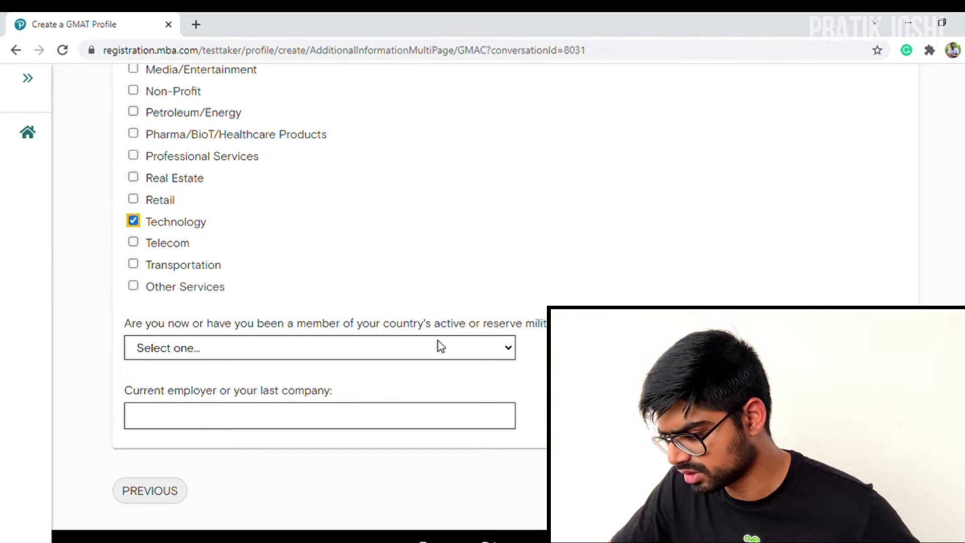
click(438, 340)
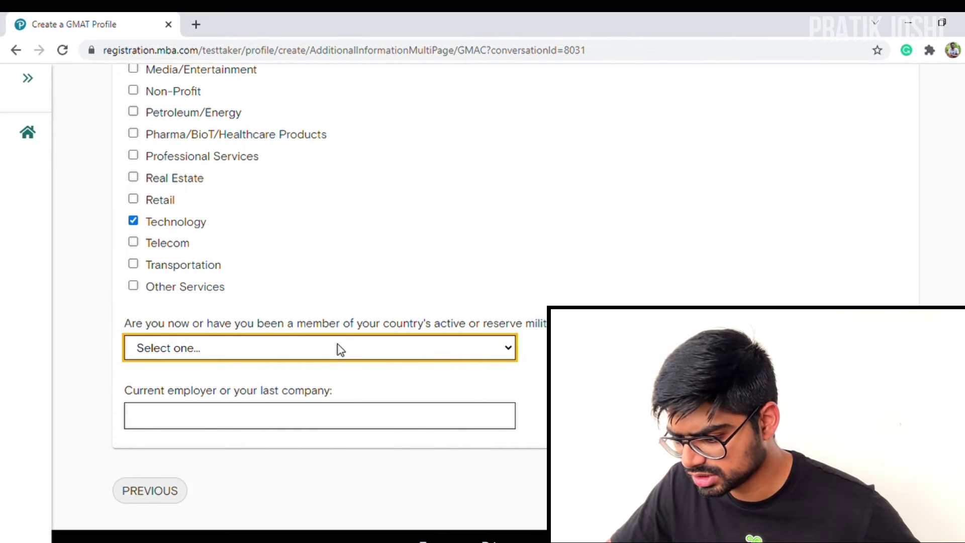
key(n)
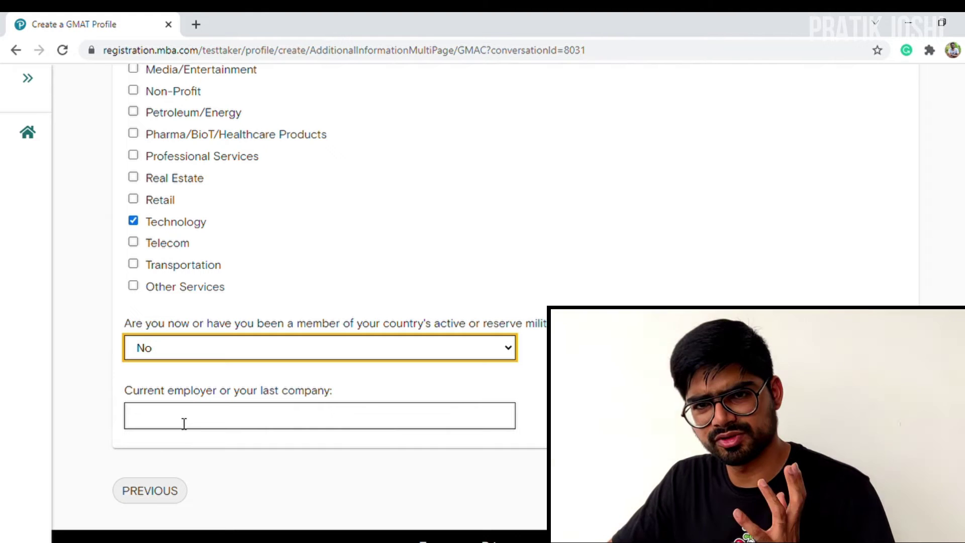
Enter "QuEST Global Engineering Services Pvt. Ltd." as the current or last employer and submit the work experience details.
click(184, 424)
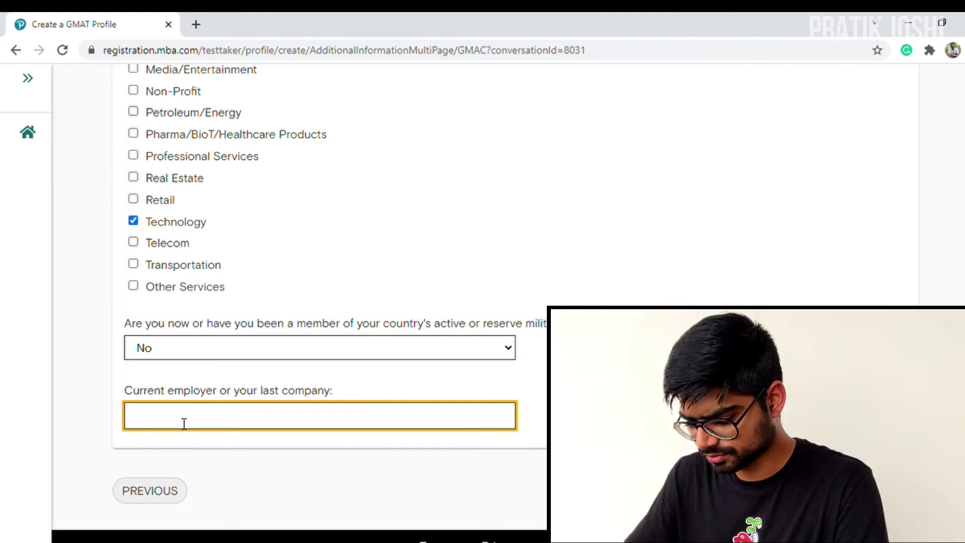
text(QuEST Gloabl ENgineering Serv)
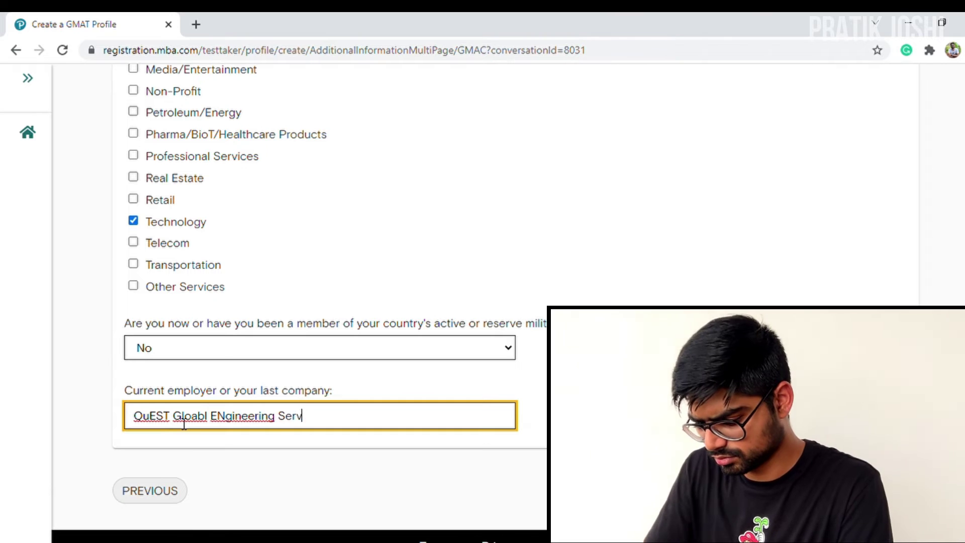
click(207, 426)
key(BackSpace)
key(BackSpace)
key(BackSpace)
text(bal)
click(224, 427)
key(BackSpace)
text(n)
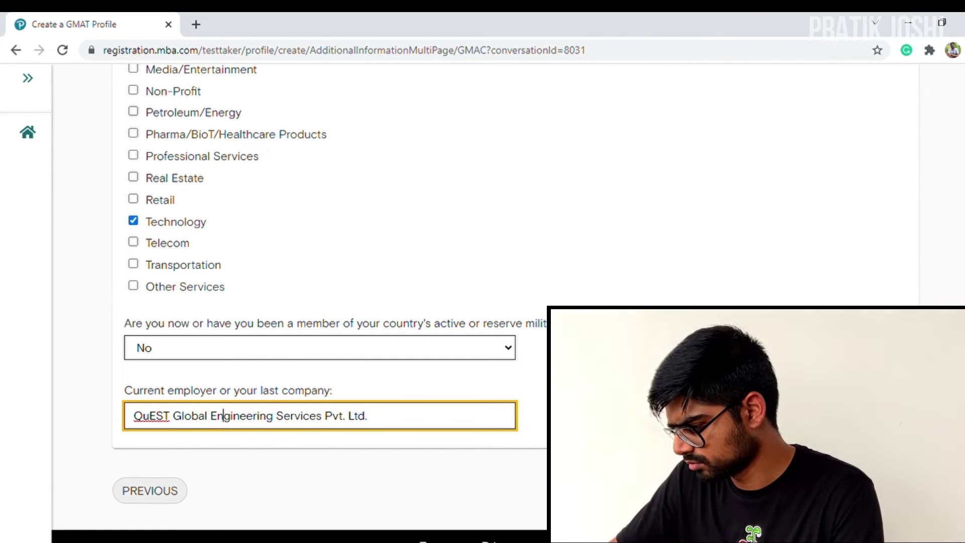
key(Return)
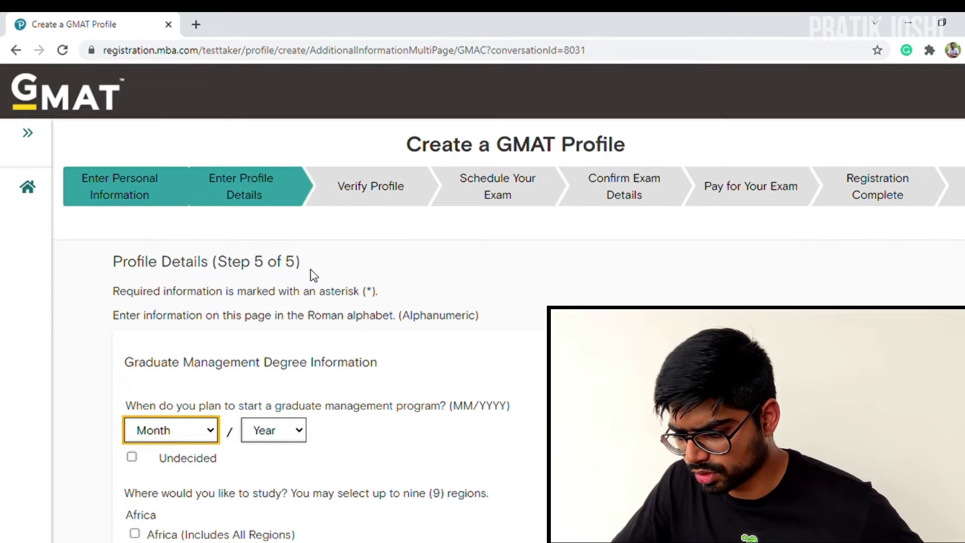
Mark the planned start date of the graduate management program as Undecided.
scroll(314, 276, down, 2)
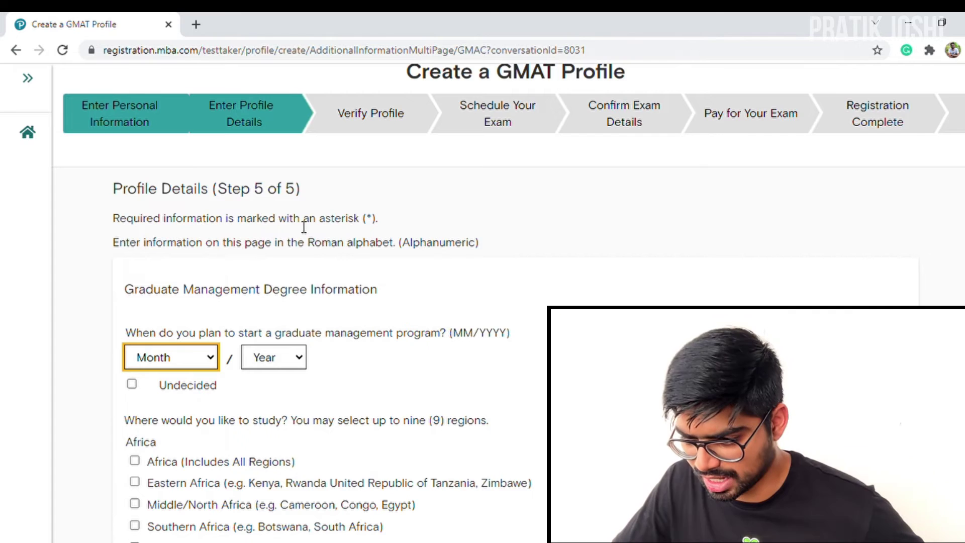
scroll(211, 332, down, 2)
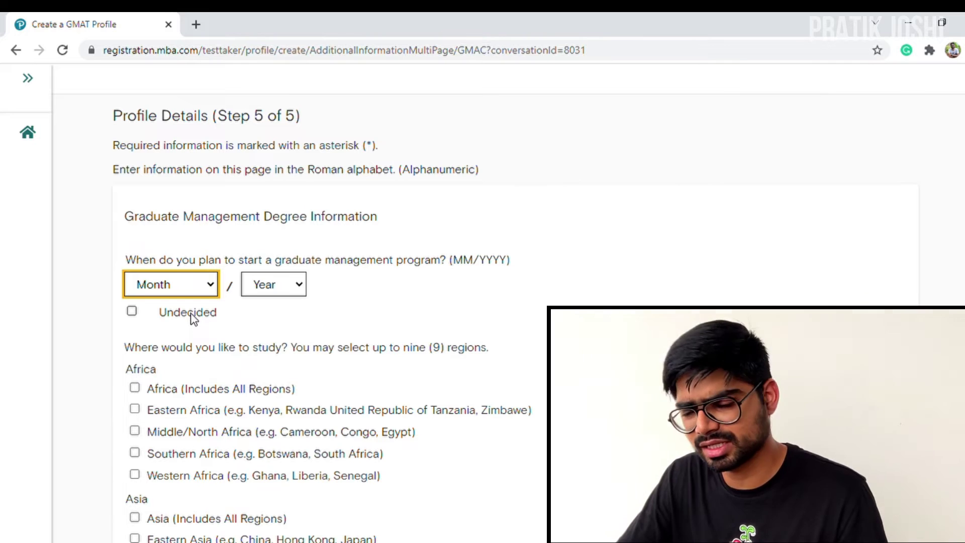
click(191, 312)
Choose Undecided for the preferred study regions.
scroll(195, 332, down, 2)
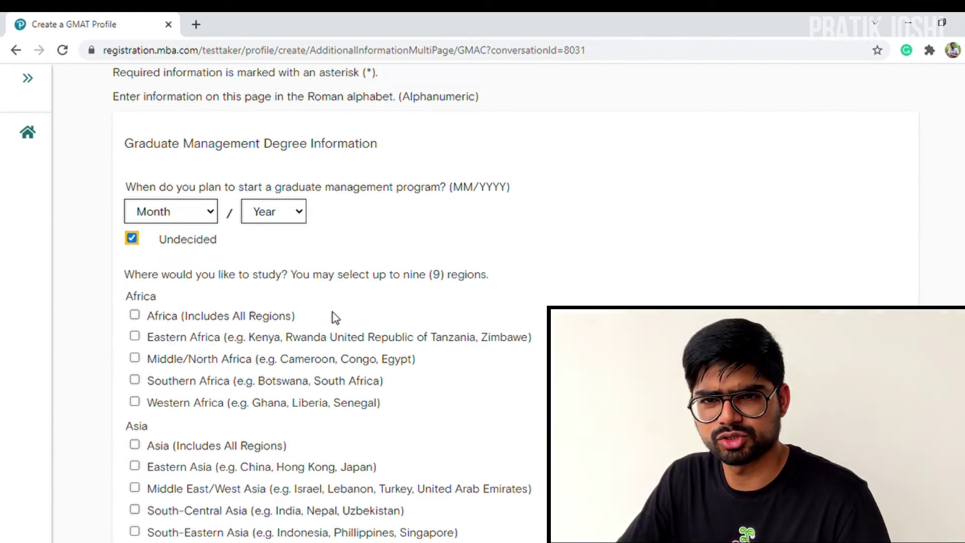
scroll(329, 314, down, 3)
scroll(329, 314, down, 12)
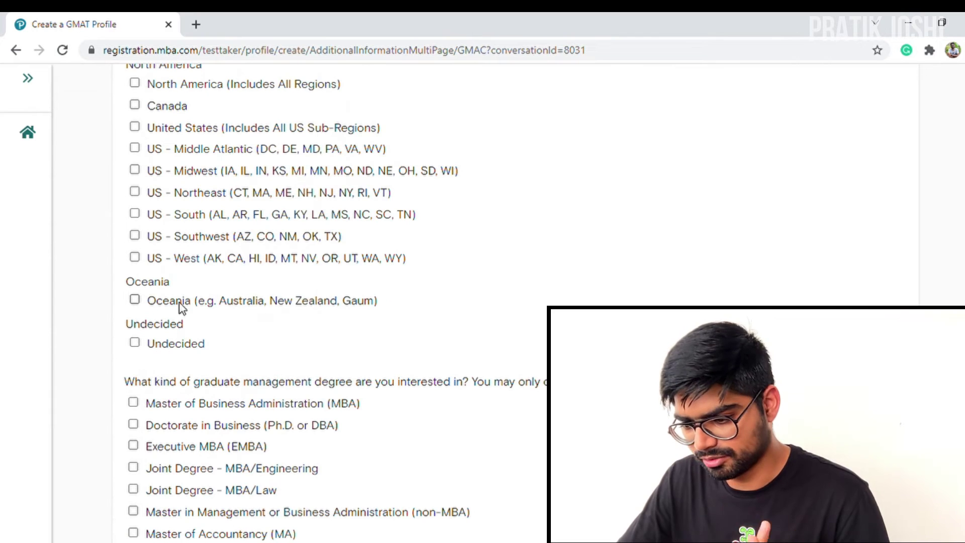
click(178, 345)
Select Master of Business Administration (MBA) and Master in Management or Business Administration (non-MBA) as the degrees of interest.
scroll(328, 329, down, 3)
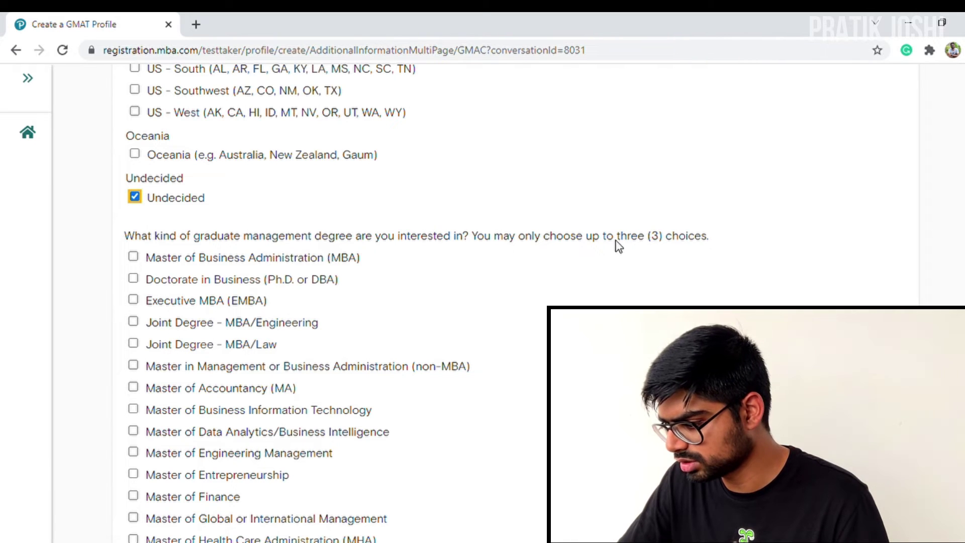
scroll(301, 267, down, 1)
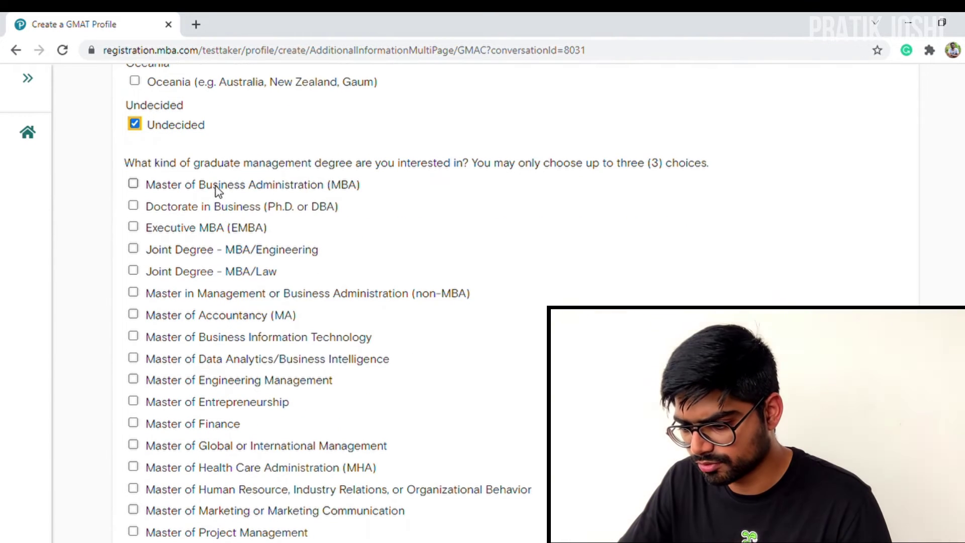
click(211, 187)
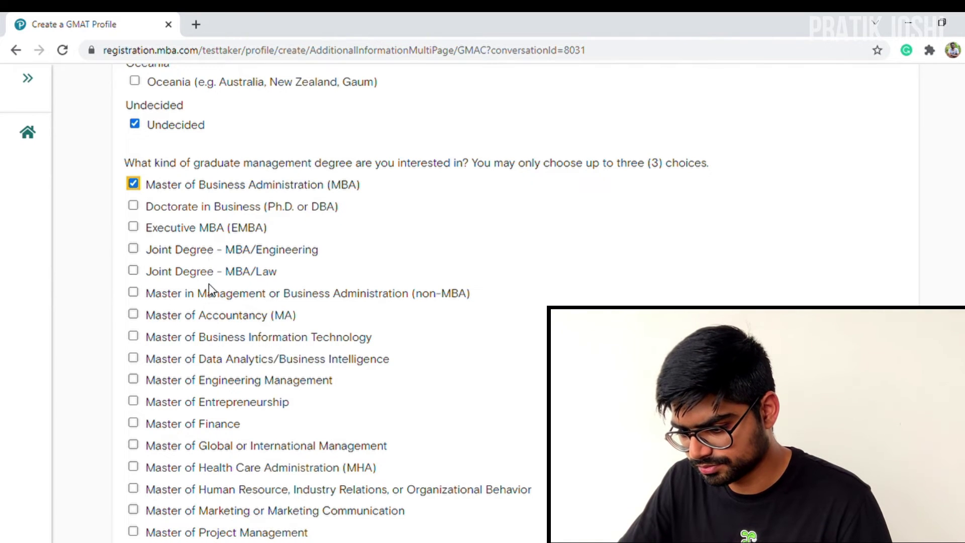
scroll(208, 282, down, 1)
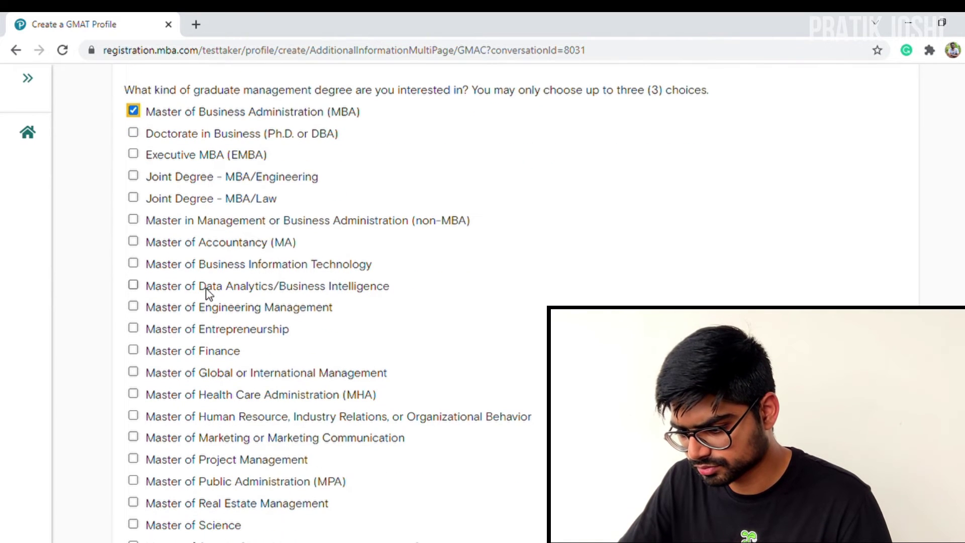
click(224, 227)
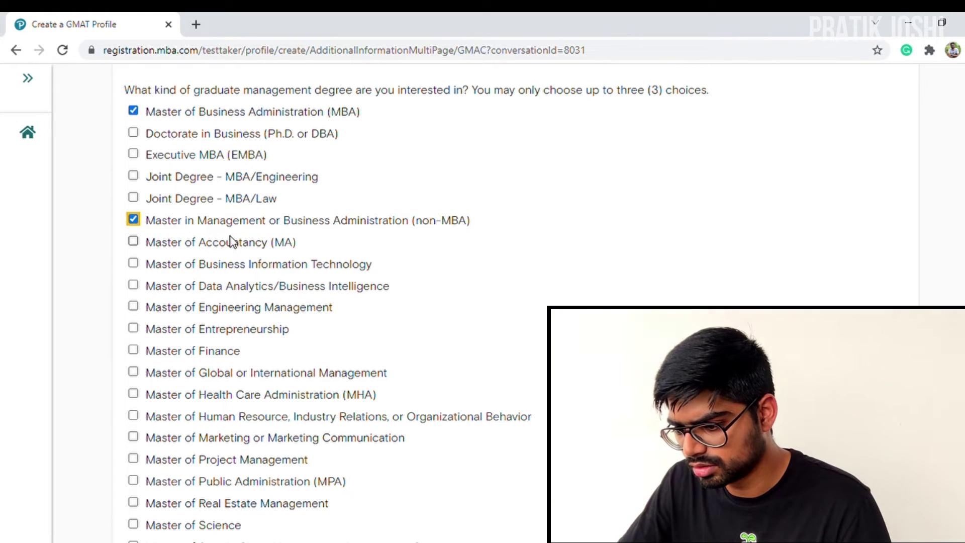
scroll(232, 294, down, 1)
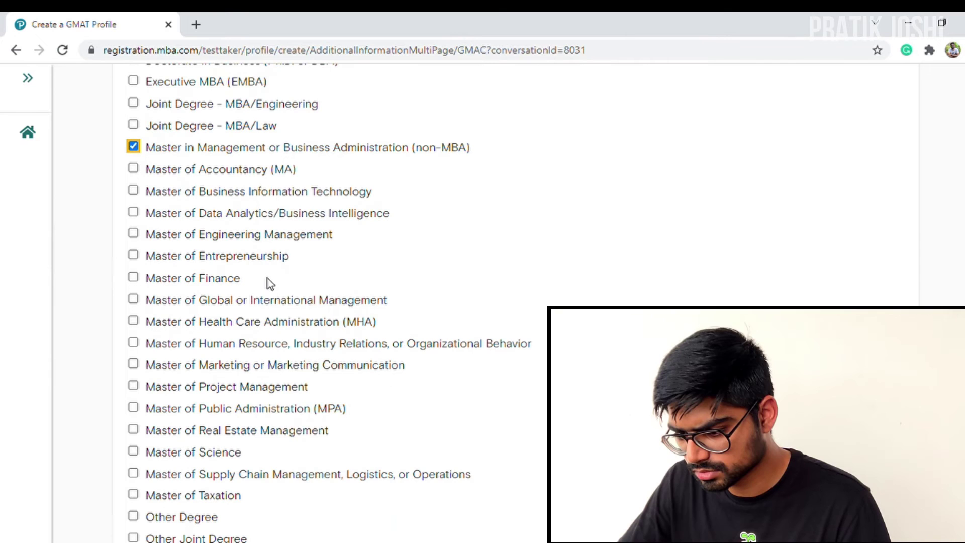
Set the way of pursuing the degree to On-Campus.
scroll(428, 299, down, 4)
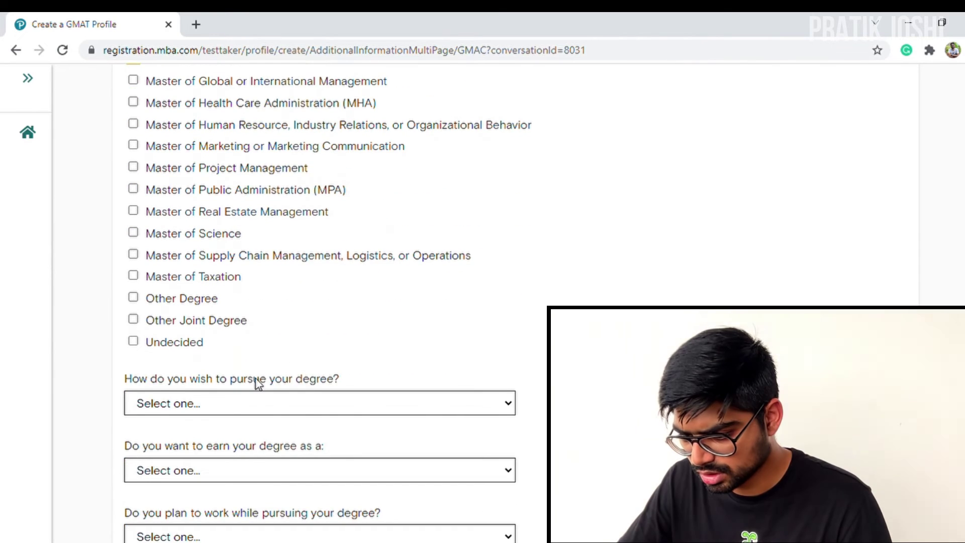
click(180, 337)
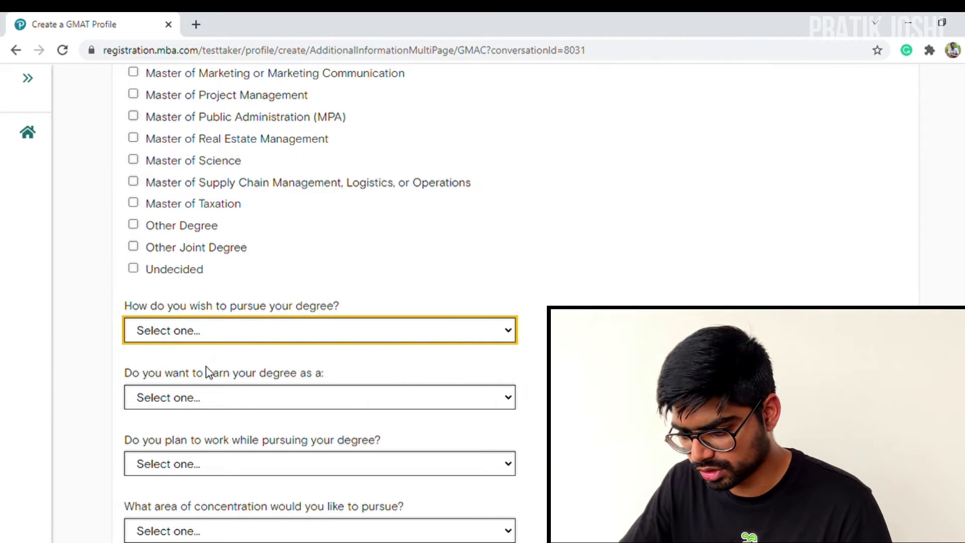
key(Down)
scroll(145, 328, down, 1)
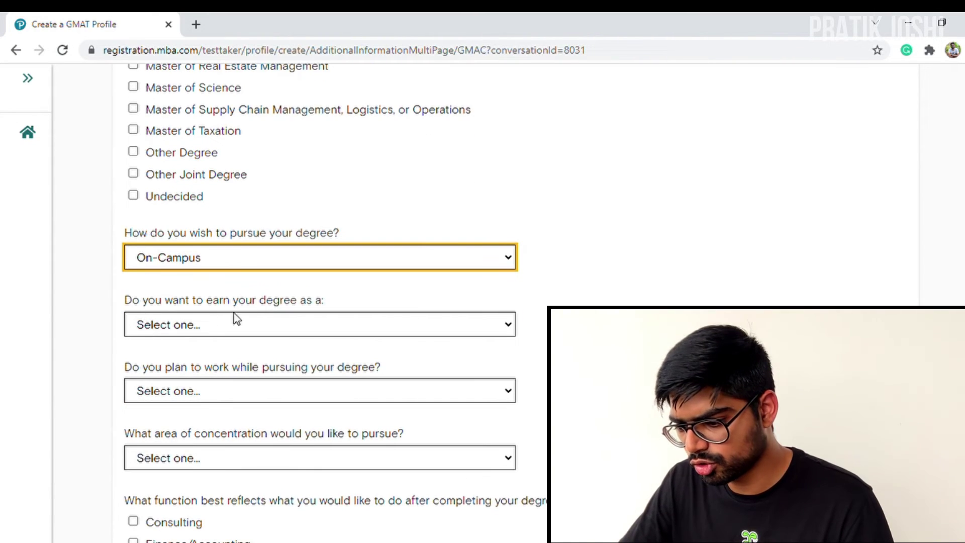
Choose to earn the degree as a Full-time student and set the plan to work while studying to Undecided.
click(303, 332)
key(Down)
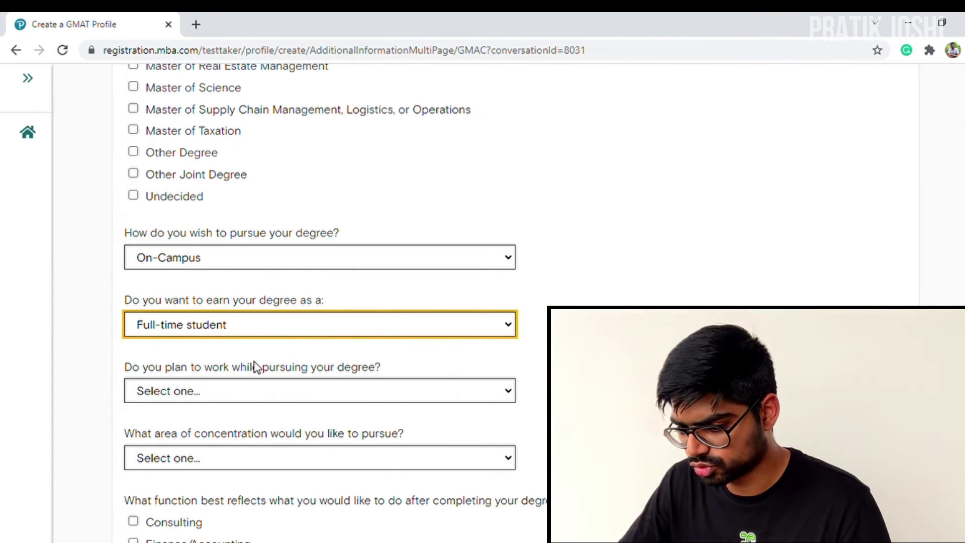
scroll(256, 366, down, 2)
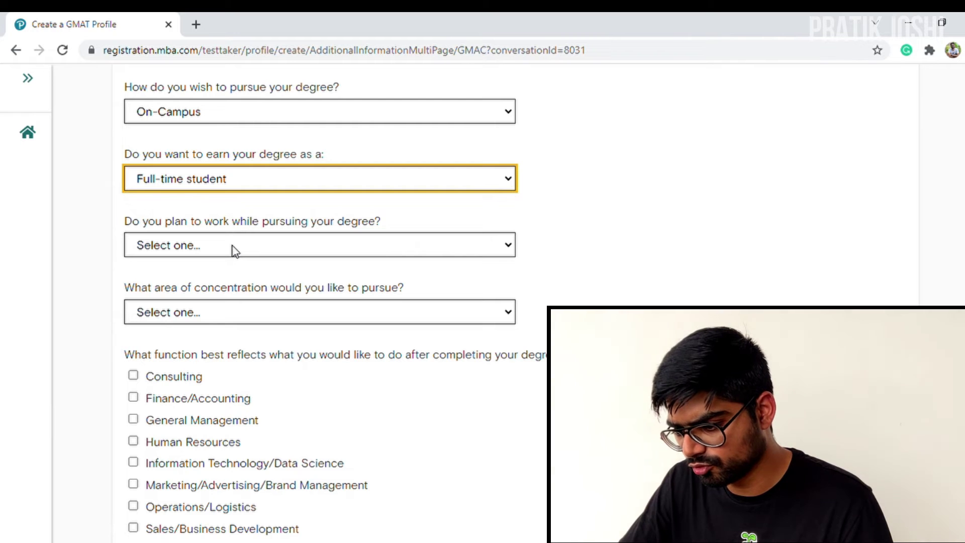
click(237, 251)
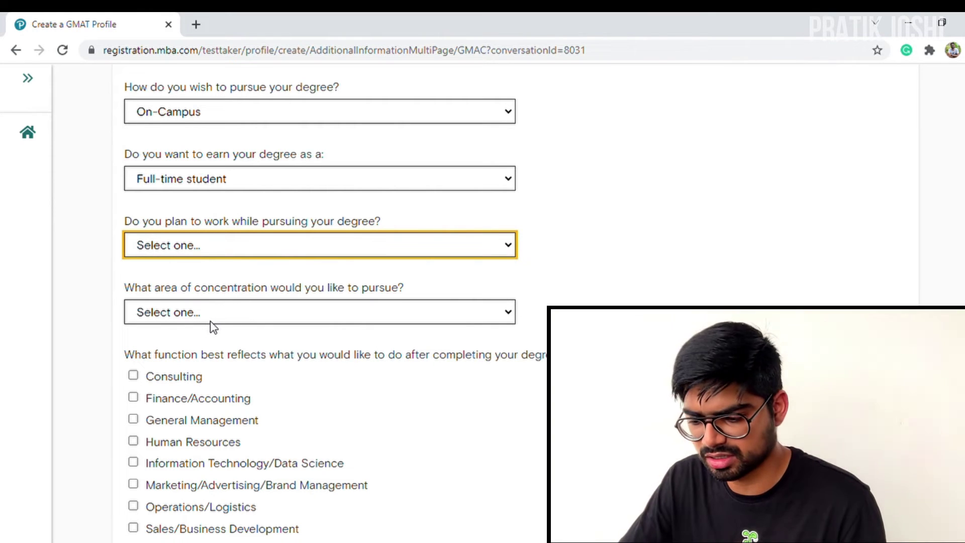
key(u)
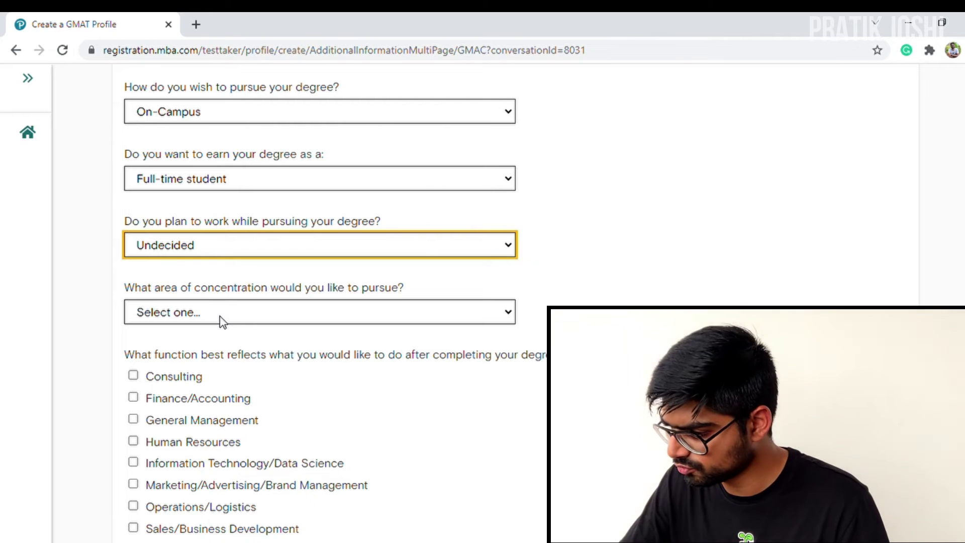
Set the desired area of concentration to Marketing.
key(Tab)
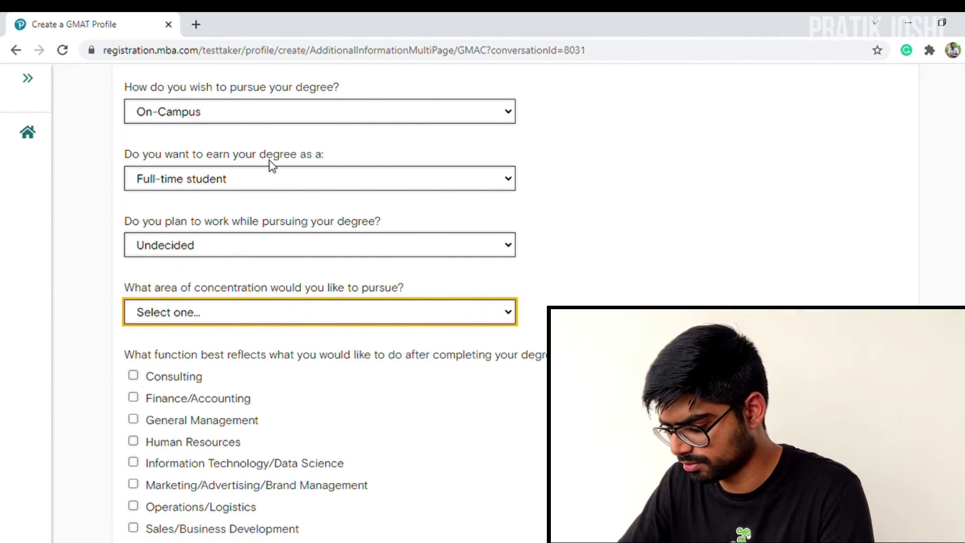
key(m)
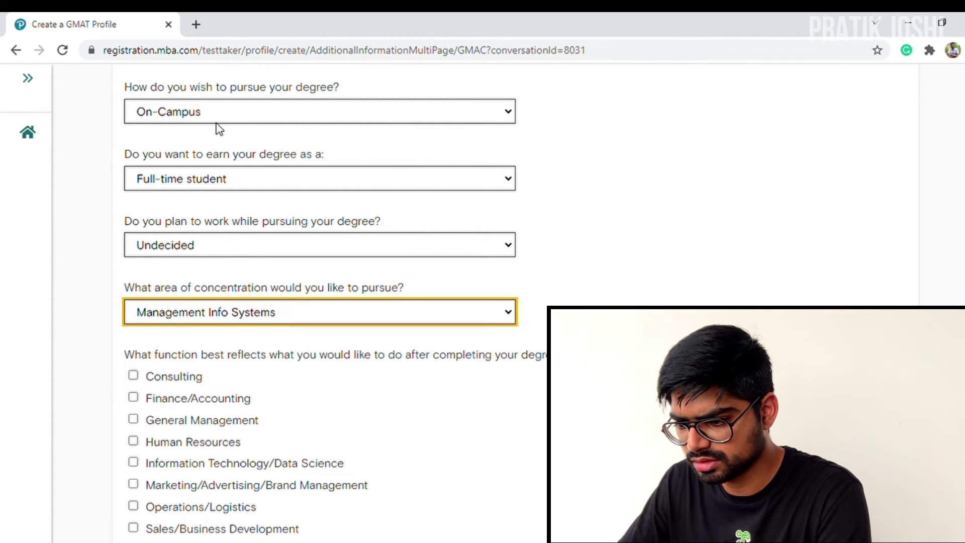
key(m)
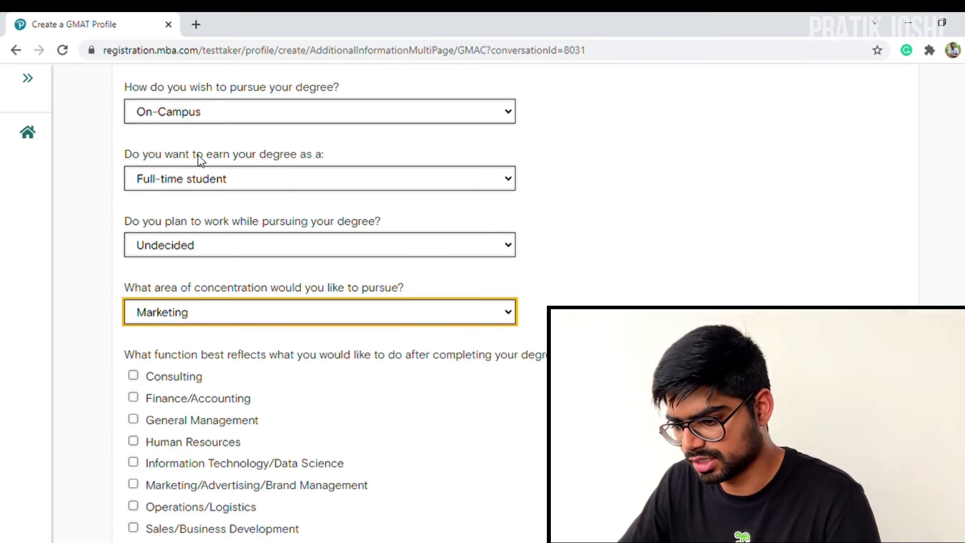
click(274, 386)
Select Marketing/Advertising/Brand Management and Finance/Accounting as the preferred functions after completing the degree.
scroll(241, 367, down, 1)
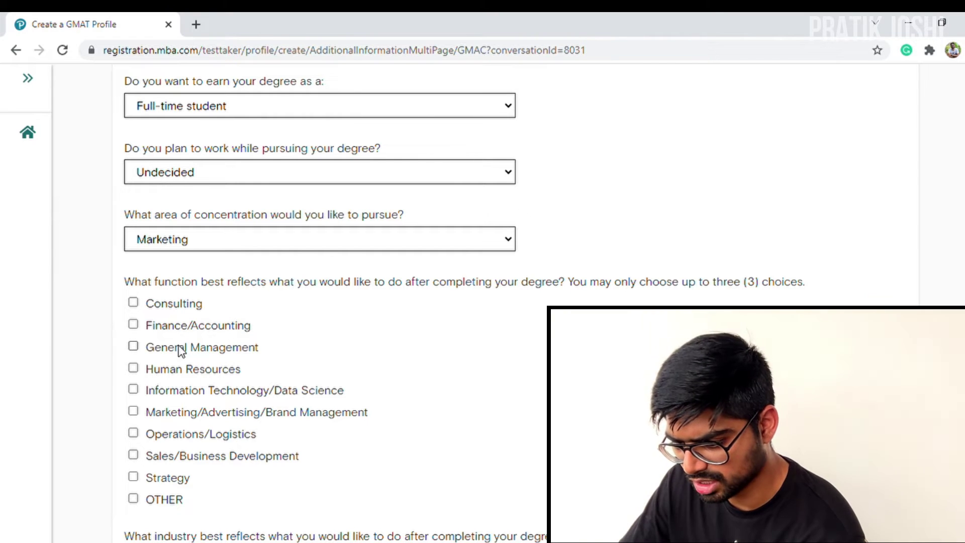
click(171, 412)
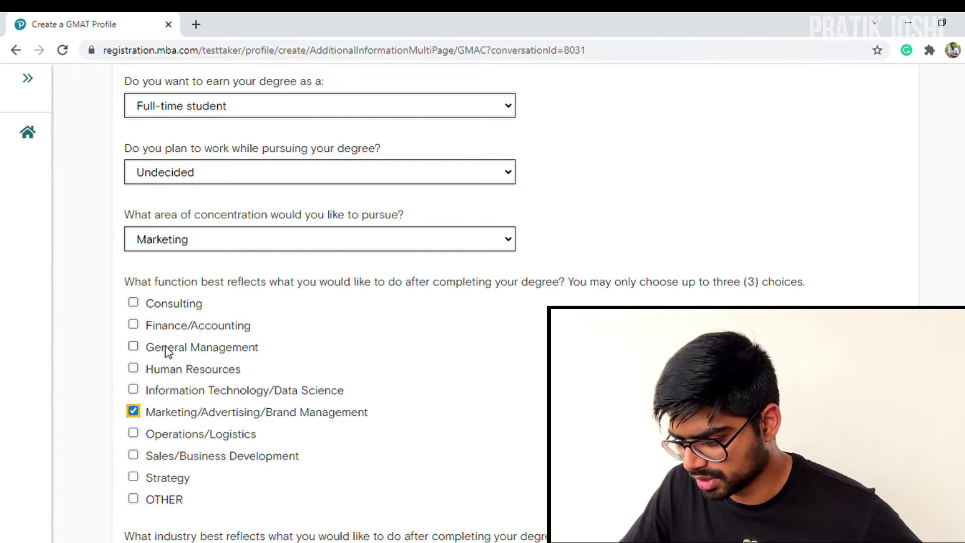
click(174, 325)
Select Construction and Real Estate, Consulting Services, and Investment Banking and Asset Management as the preferred industries after the degree.
scroll(377, 351, down, 1)
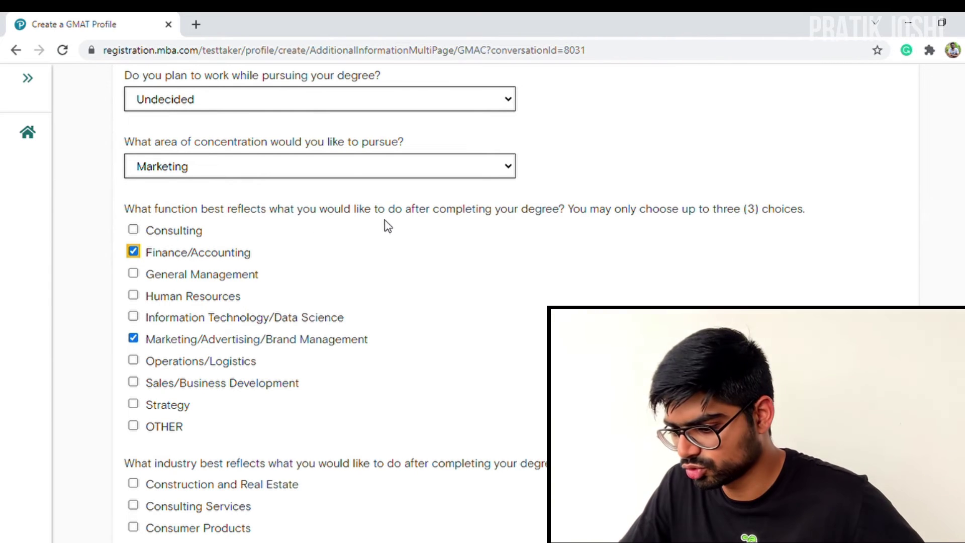
scroll(286, 316, down, 4)
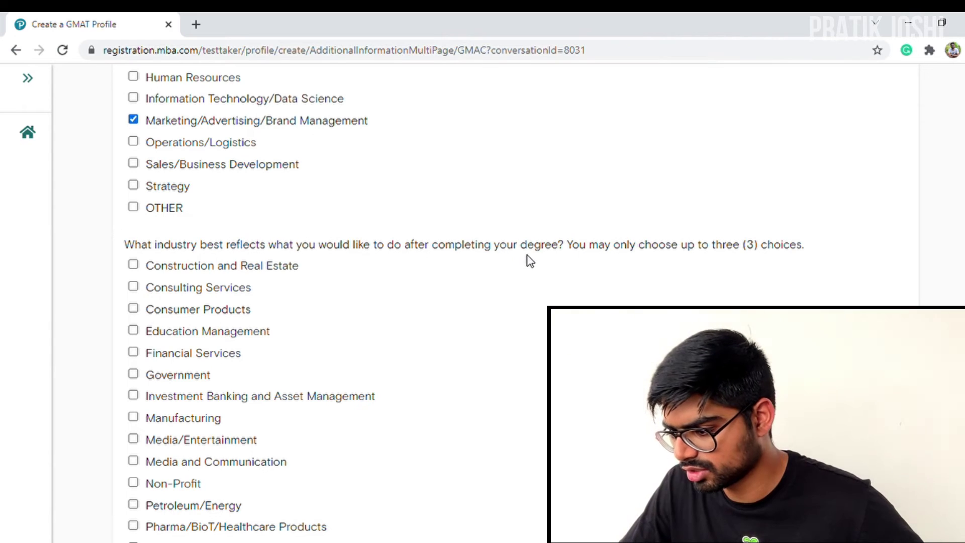
scroll(275, 273, down, 1)
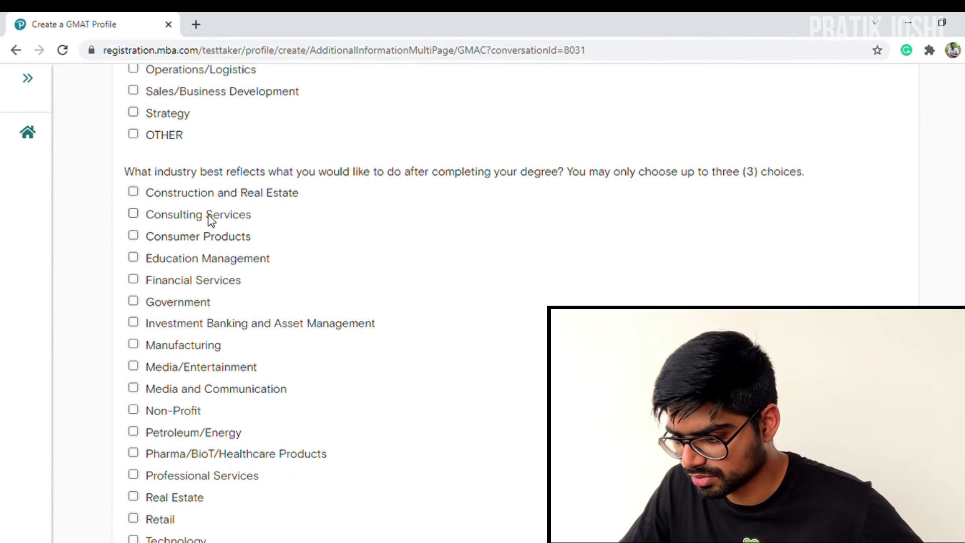
click(232, 195)
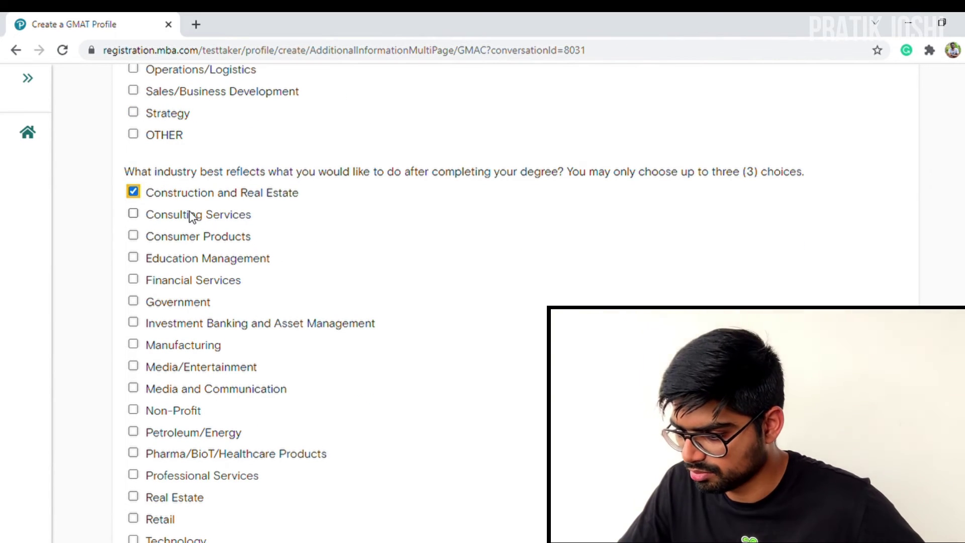
click(194, 214)
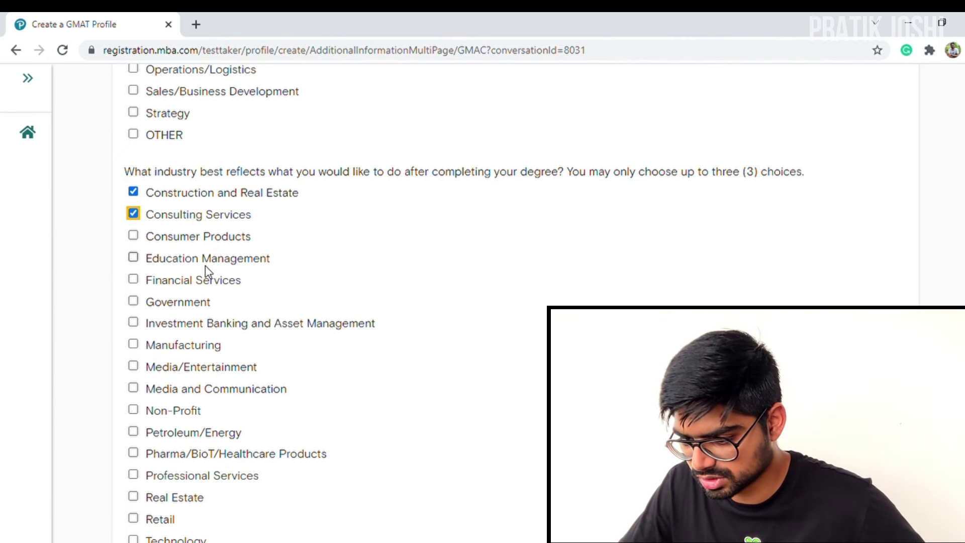
click(220, 324)
Check the industry selections, submit the additional information page, and review the GMAT profile summary.
scroll(281, 364, down, 4)
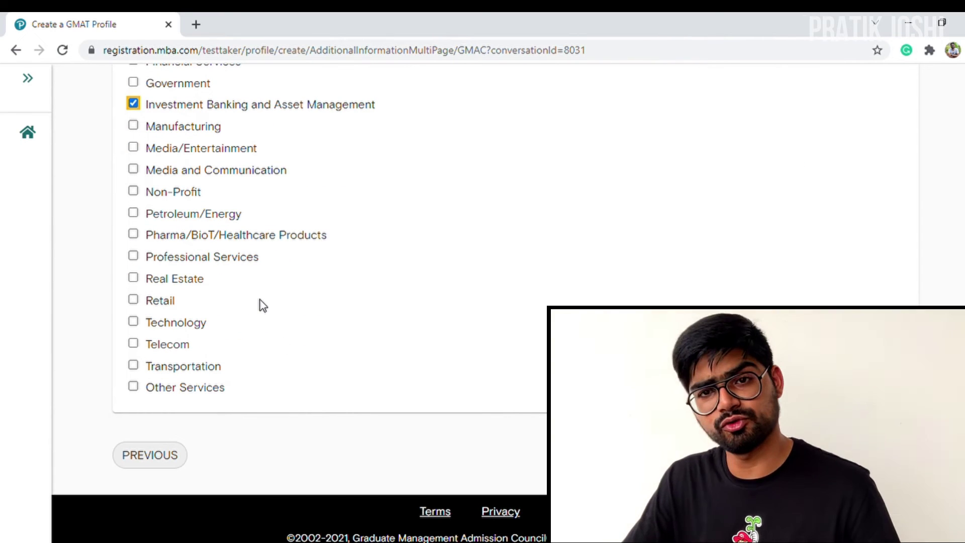
scroll(279, 290, up, 3)
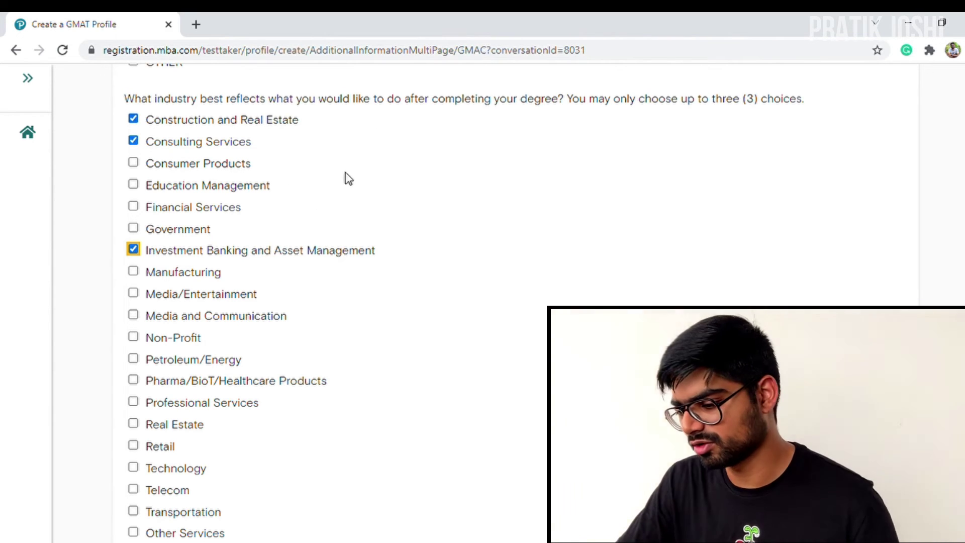
scroll(672, 233, down, 3)
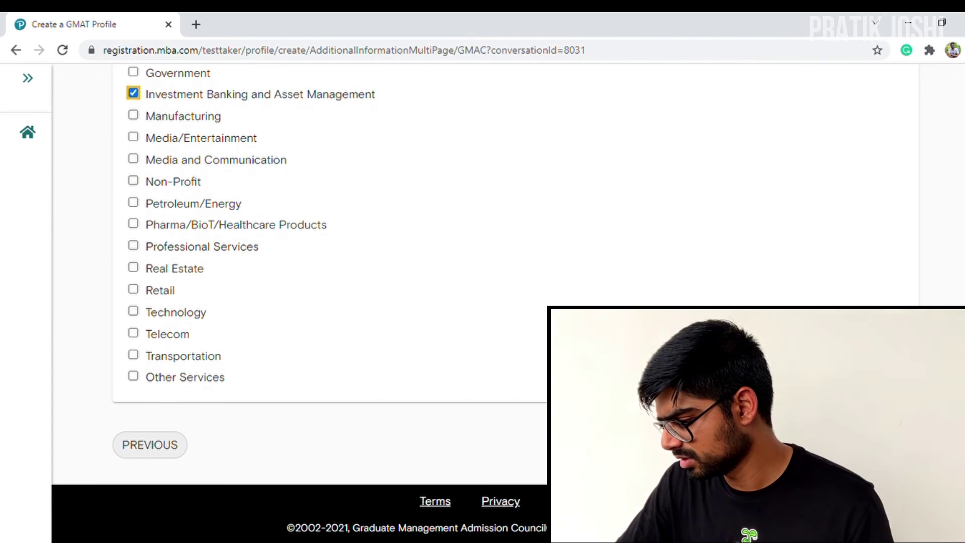
click(854, 445)
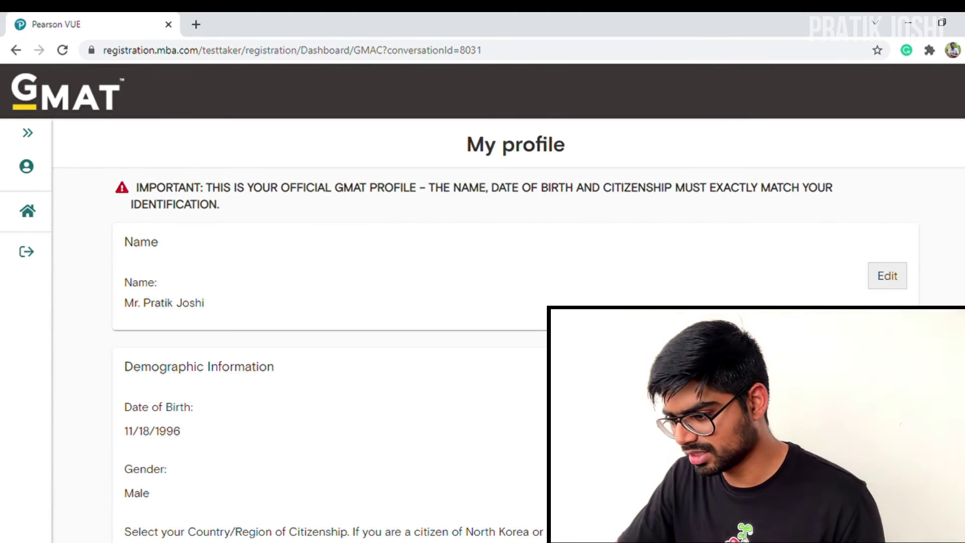
scroll(790, 300, down, 3)
scroll(790, 300, up, 3)
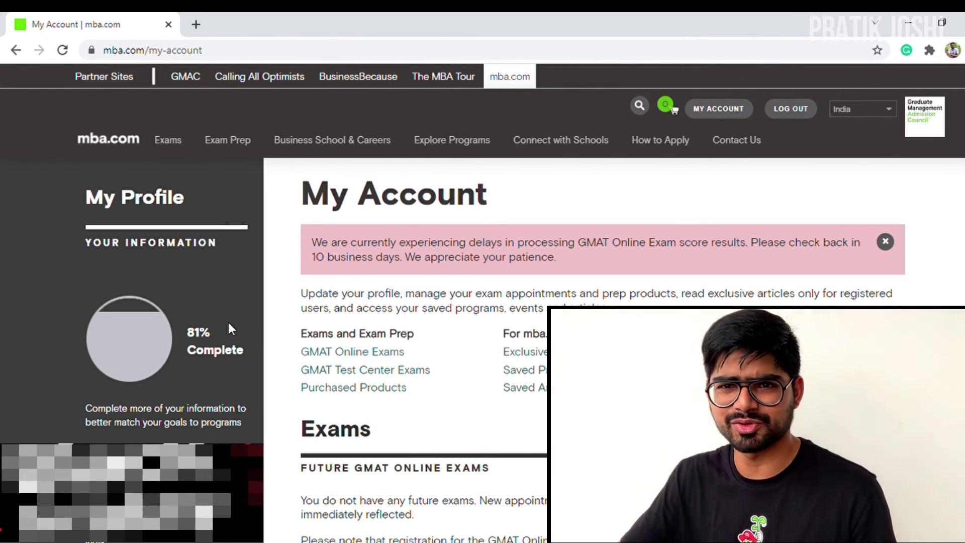
Look over the My Account page and dismiss the notice about GMAT Online Exam score delays.
scroll(411, 338, down, 7)
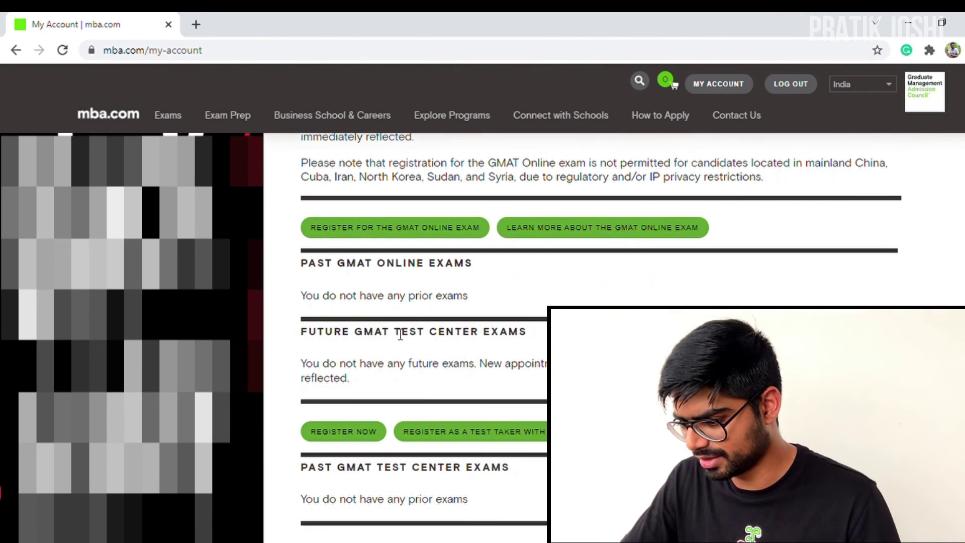
scroll(472, 298, down, 15)
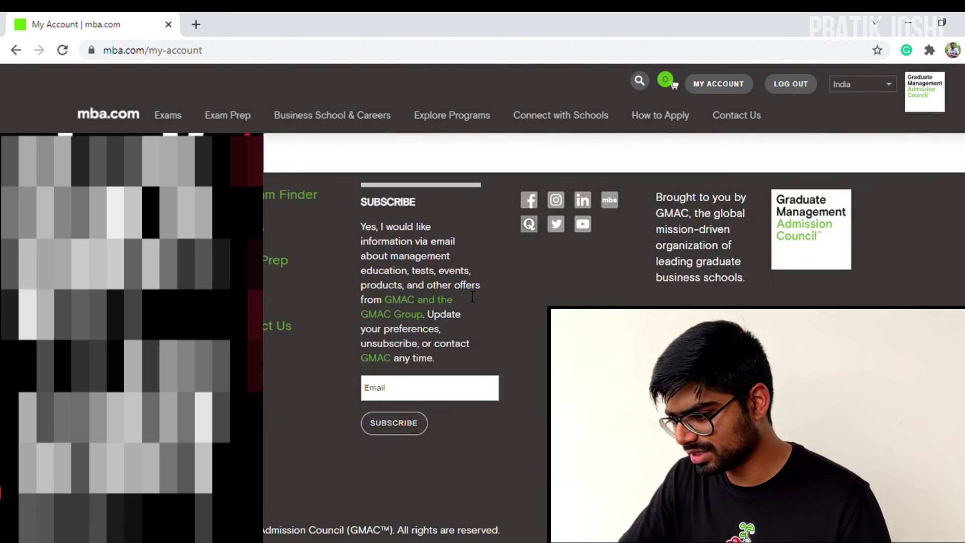
scroll(467, 295, up, 20)
scroll(471, 295, up, 1)
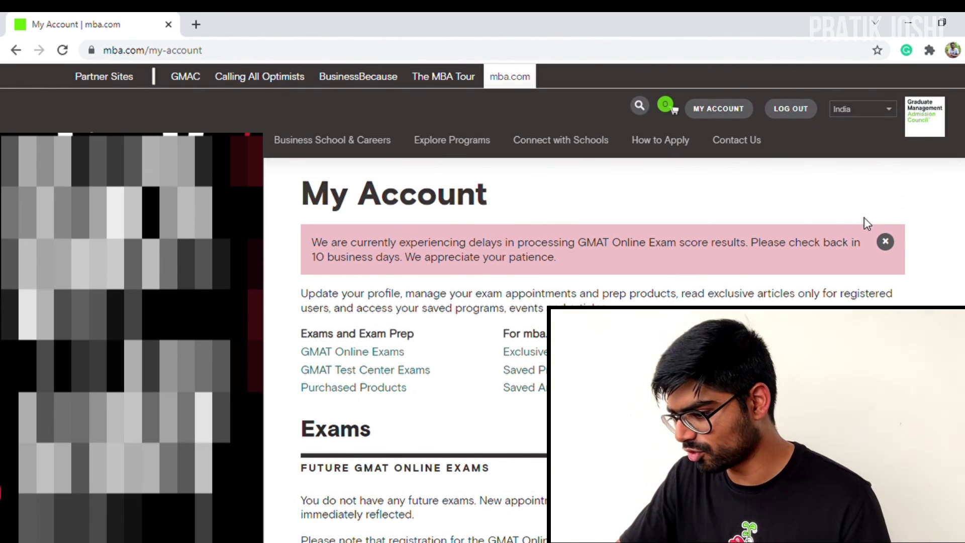
click(885, 242)
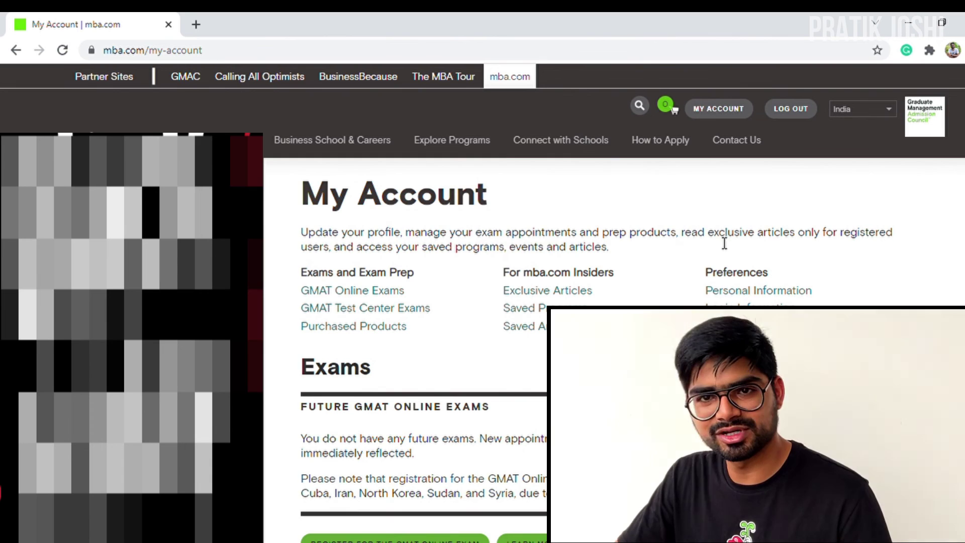
Examine the account preferences and the registration options for the GMAT online and test center exams.
scroll(681, 226, down, 3)
scroll(686, 229, up, 3)
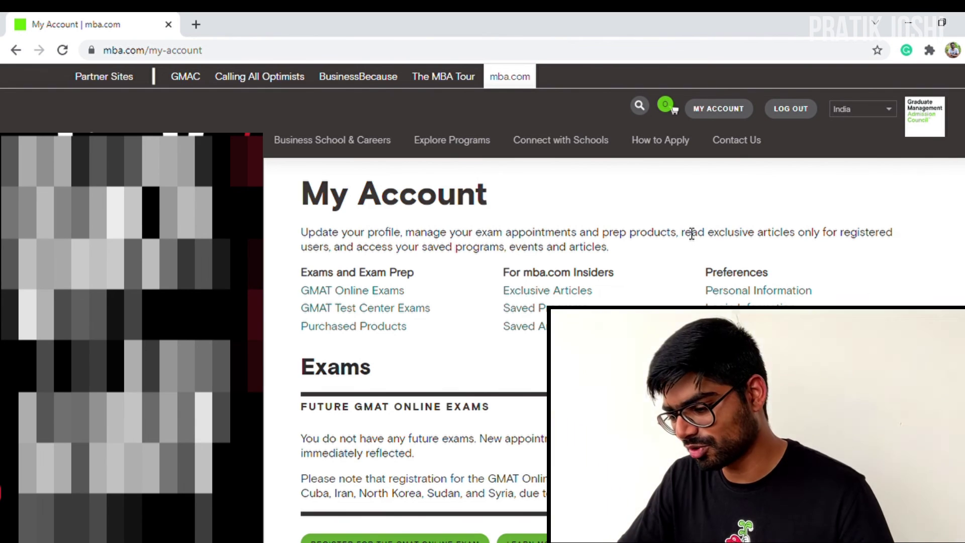
scroll(691, 233, down, 2)
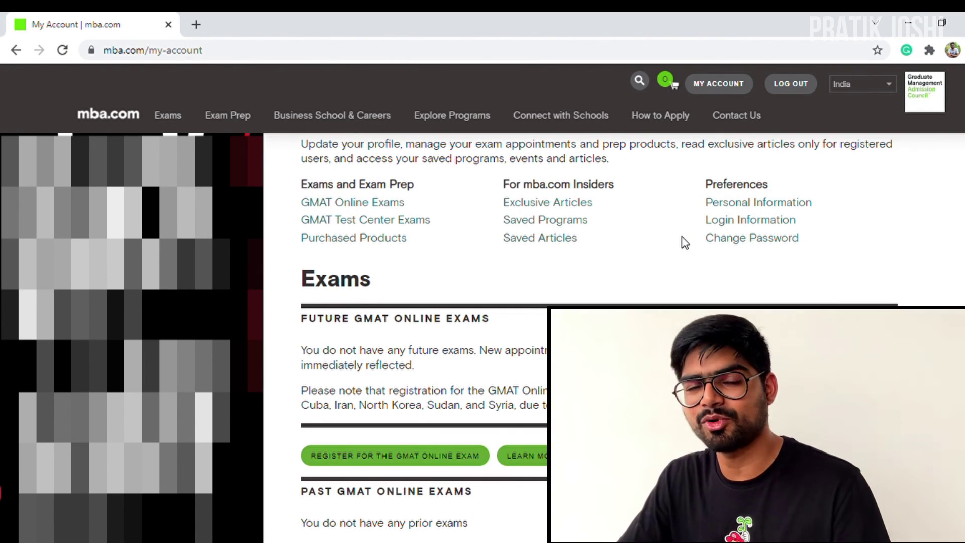
scroll(674, 251, down, 5)
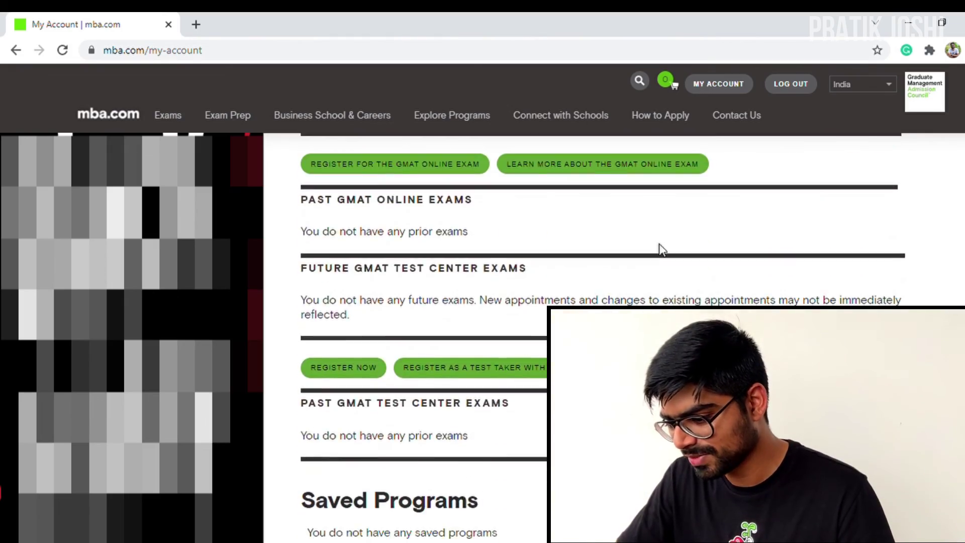